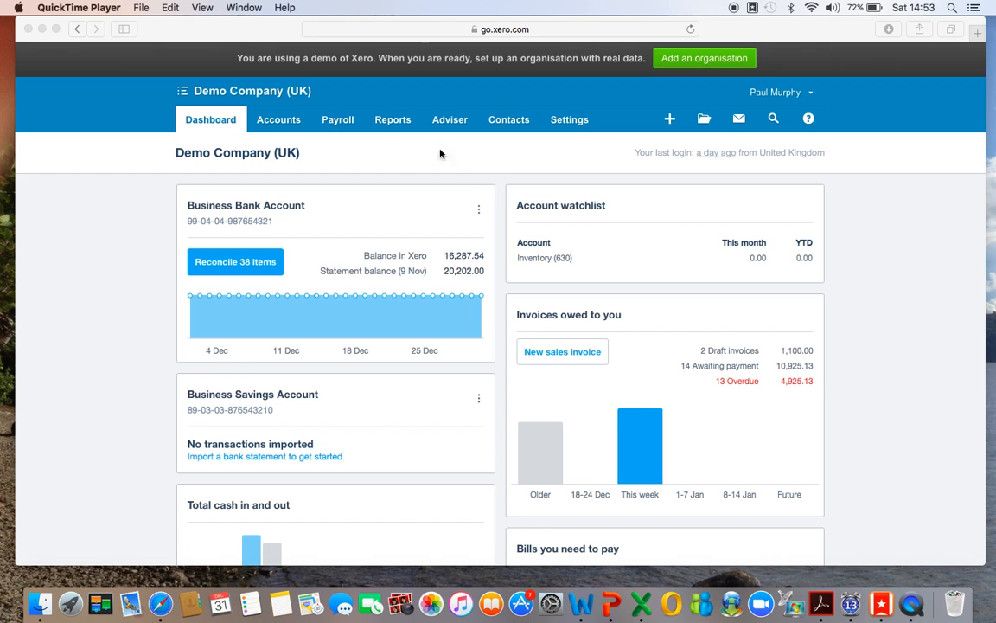
# - Open the bank accounts overview and start reconciling the Business Bank Account
pyautogui.click(277, 120)
pyautogui.click(282, 152)
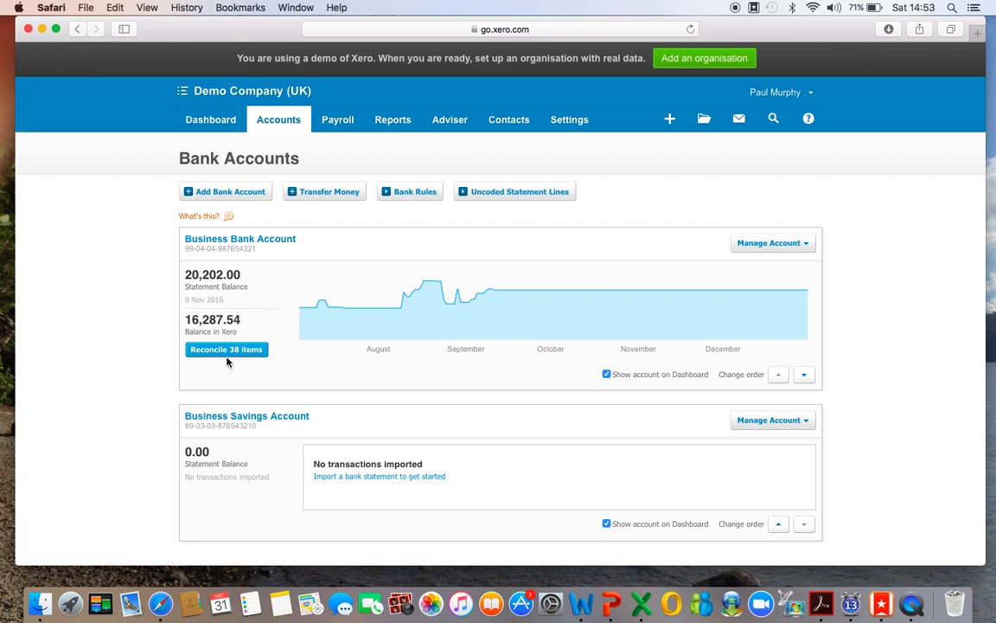
pyautogui.click(227, 350)
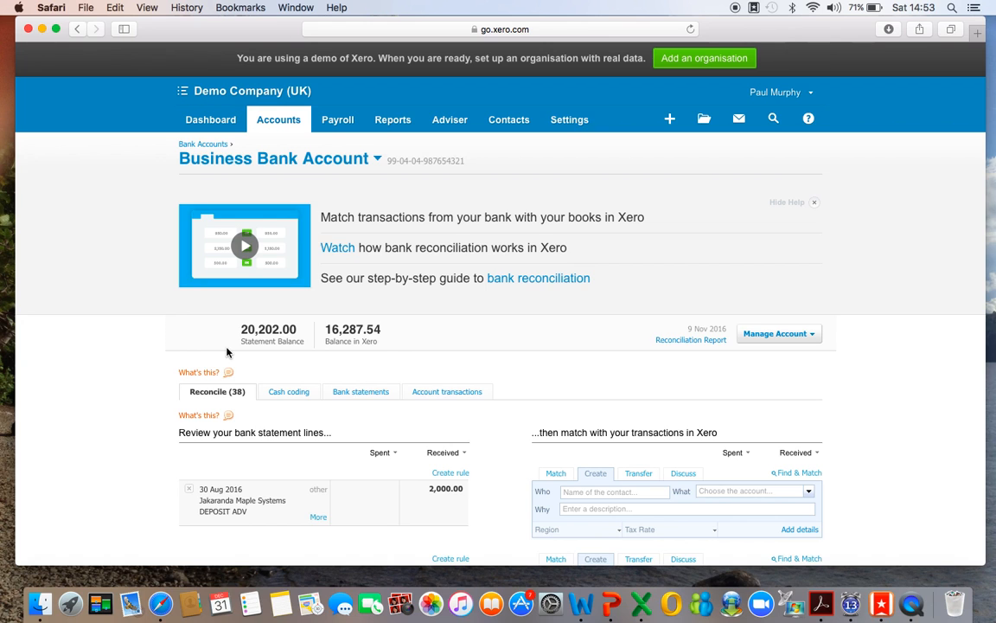
# - Review the first page of bank statement lines alongside their matching options to see which have a suggested match
pyautogui.scroll(-8, 227, 351)
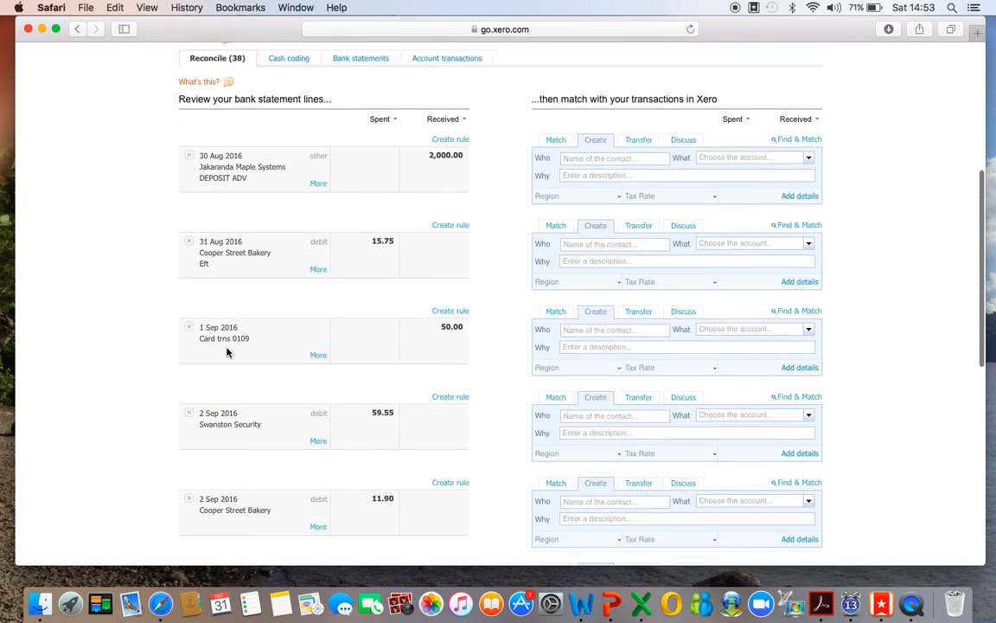
pyautogui.scroll(-2, 227, 351)
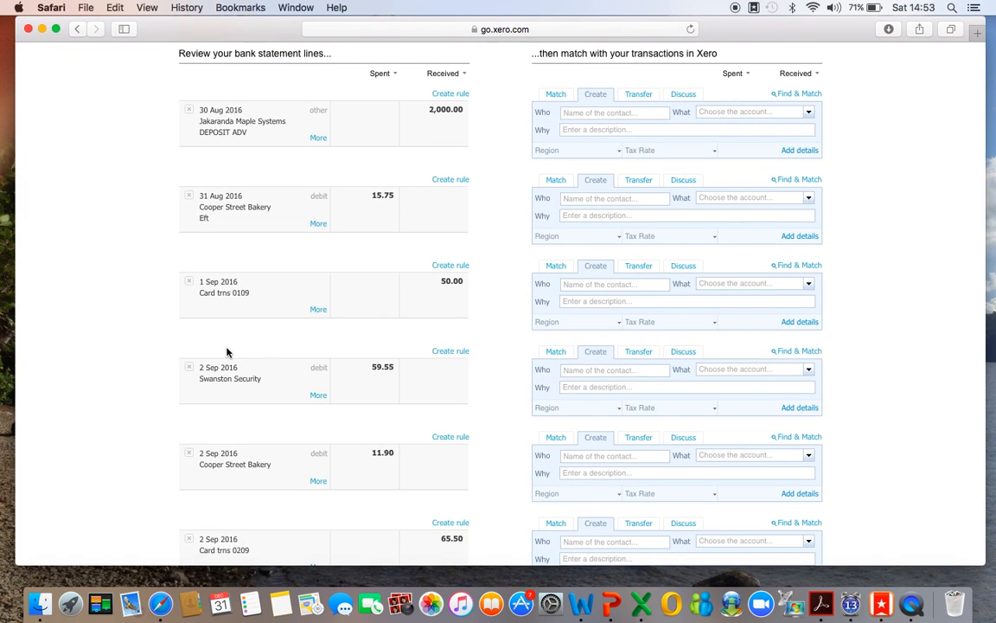
pyautogui.scroll(-1, 227, 351)
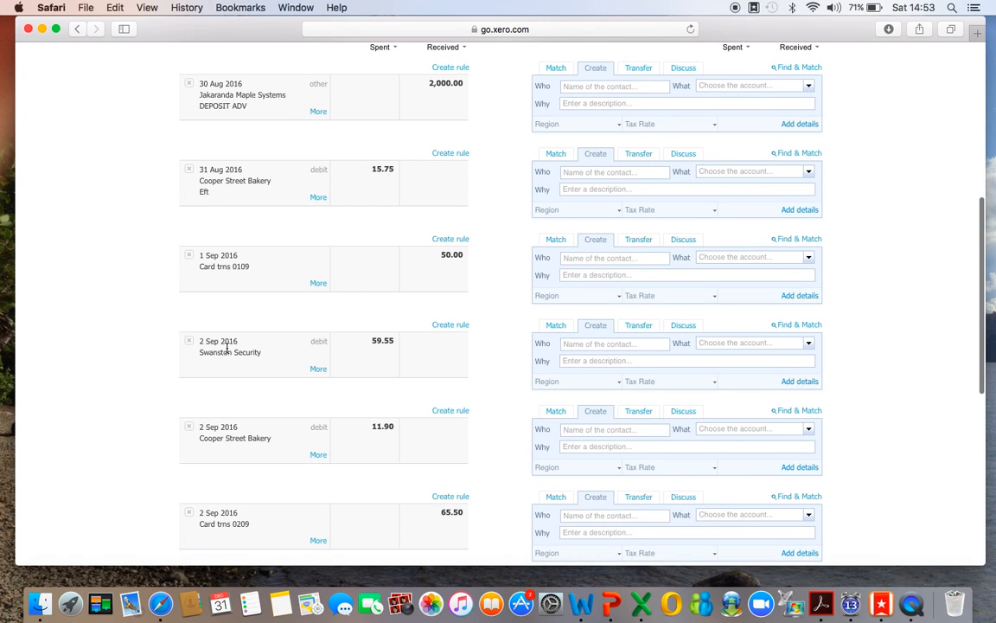
pyautogui.scroll(-5, 226, 351)
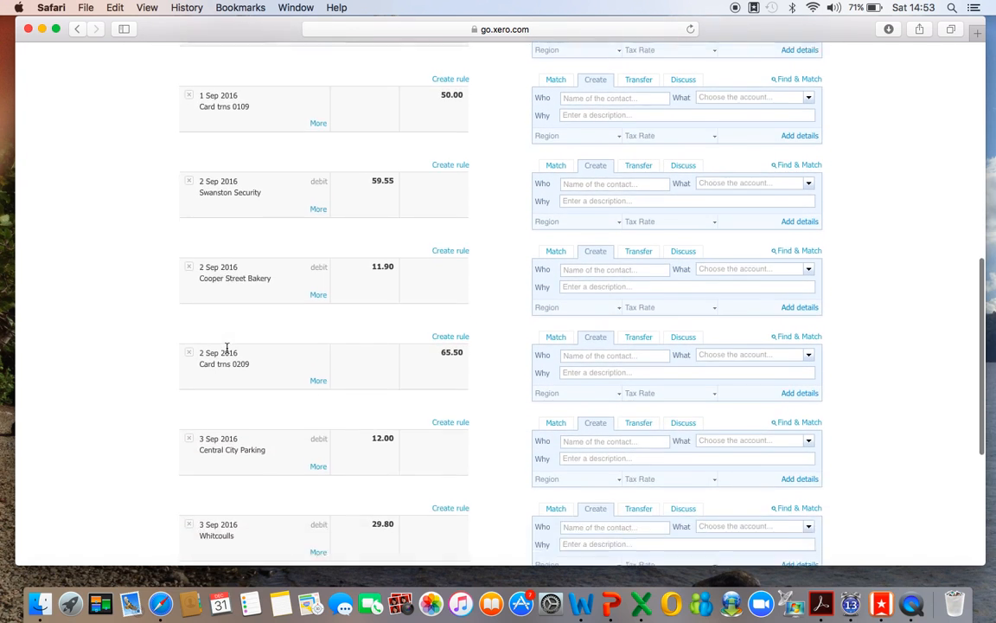
pyautogui.scroll(-2, 226, 351)
pyautogui.scroll(6, 227, 351)
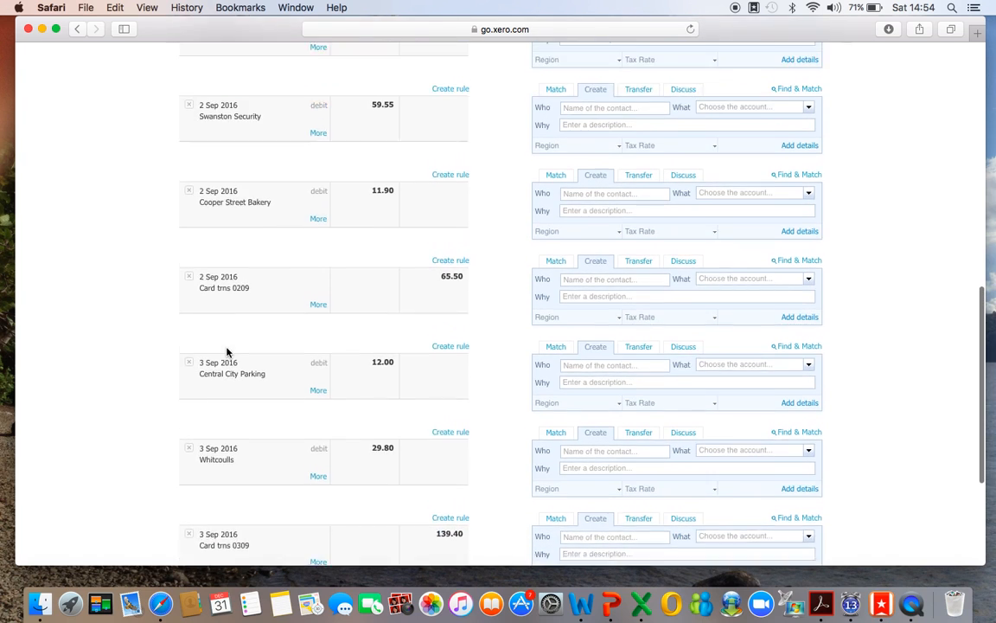
pyautogui.scroll(1, 228, 350)
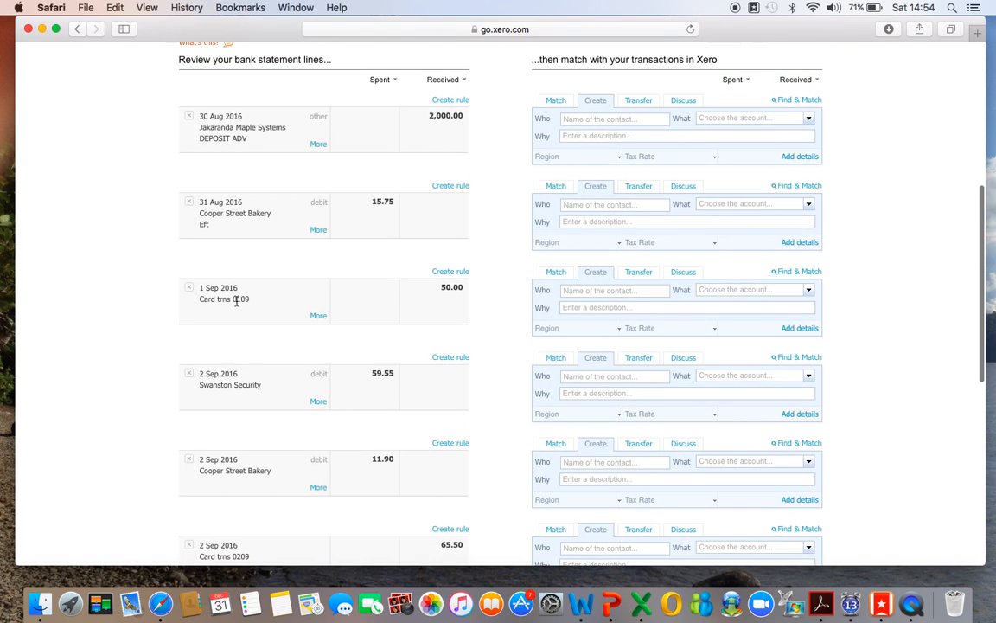
pyautogui.scroll(-2, 238, 307)
pyautogui.scroll(5, 723, 295)
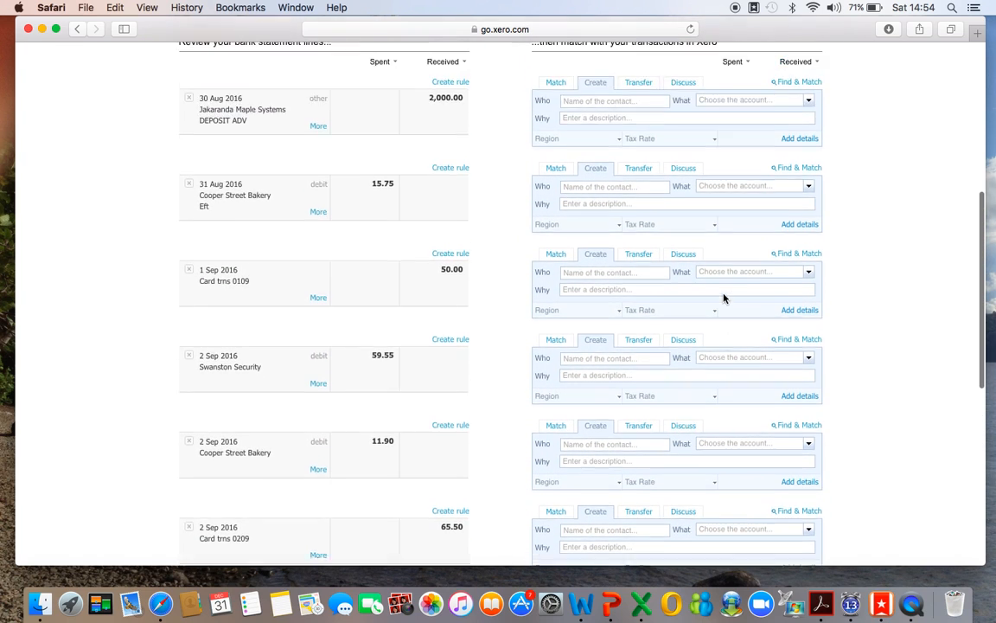
pyautogui.scroll(-3, 723, 296)
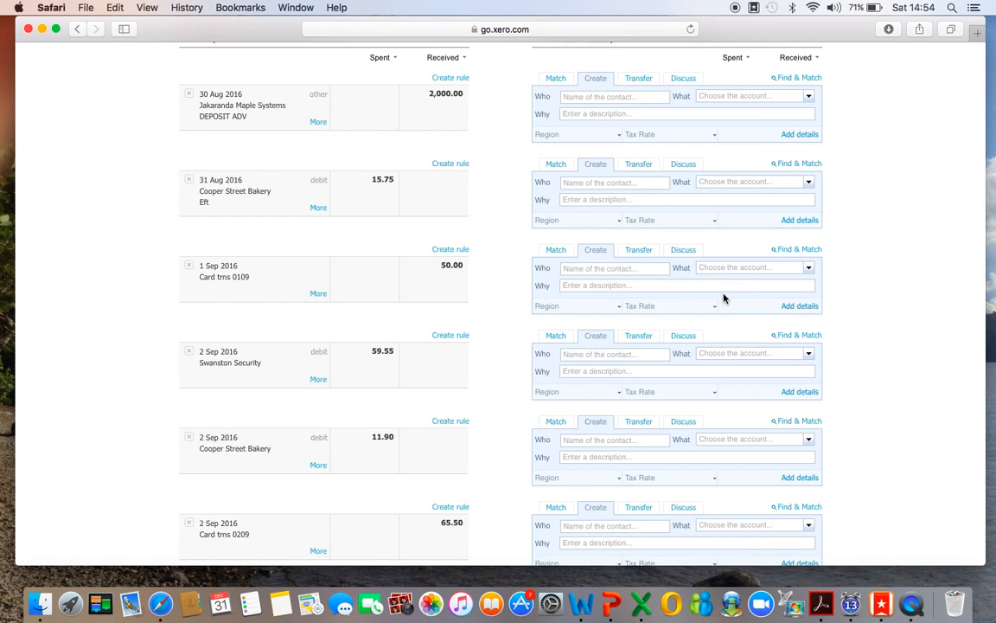
pyautogui.scroll(-6, 723, 297)
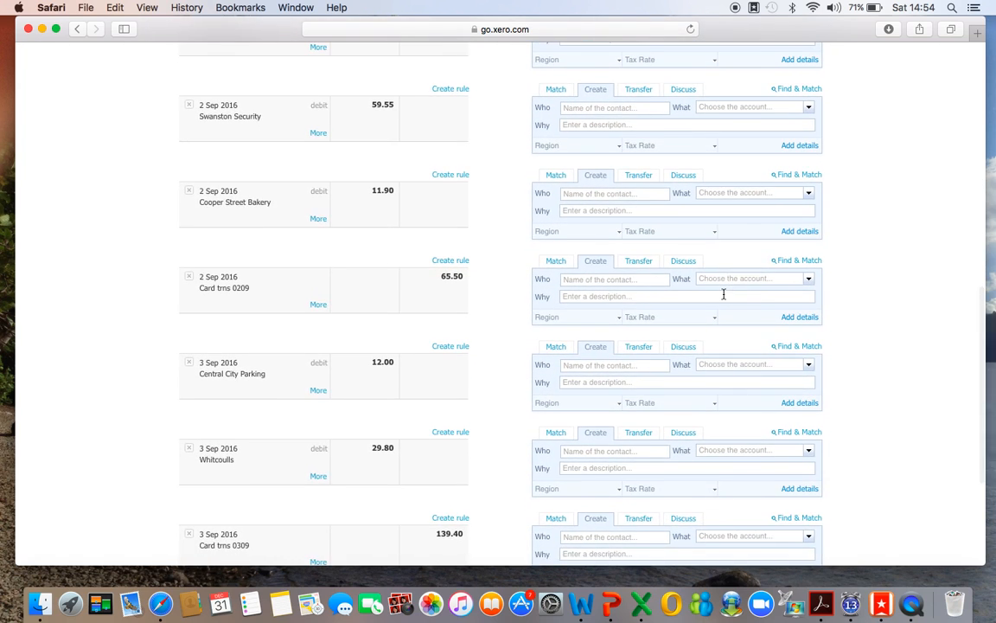
pyautogui.scroll(-4, 724, 294)
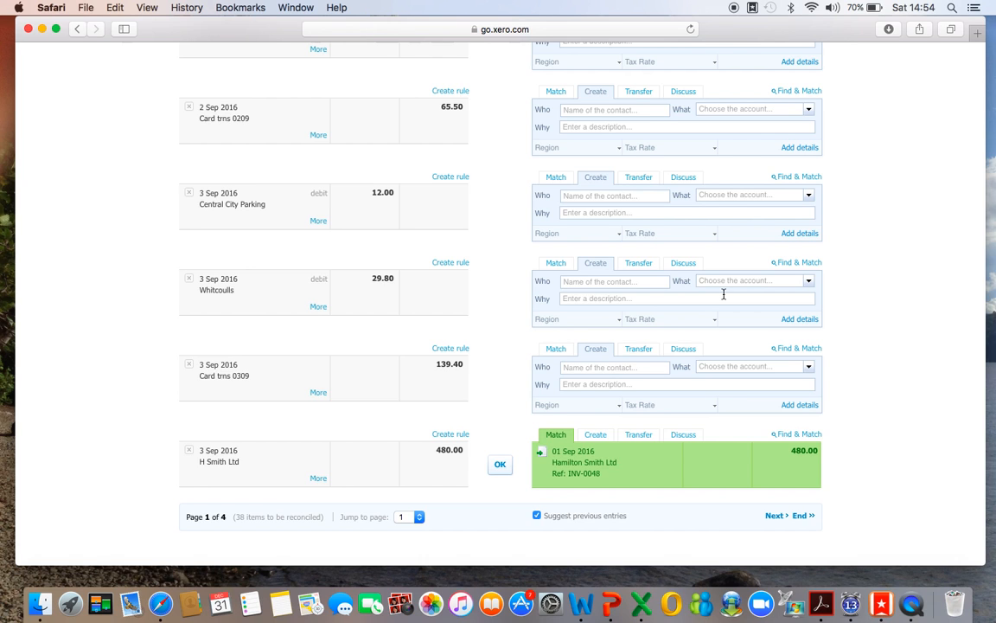
pyautogui.scroll(10, 723, 294)
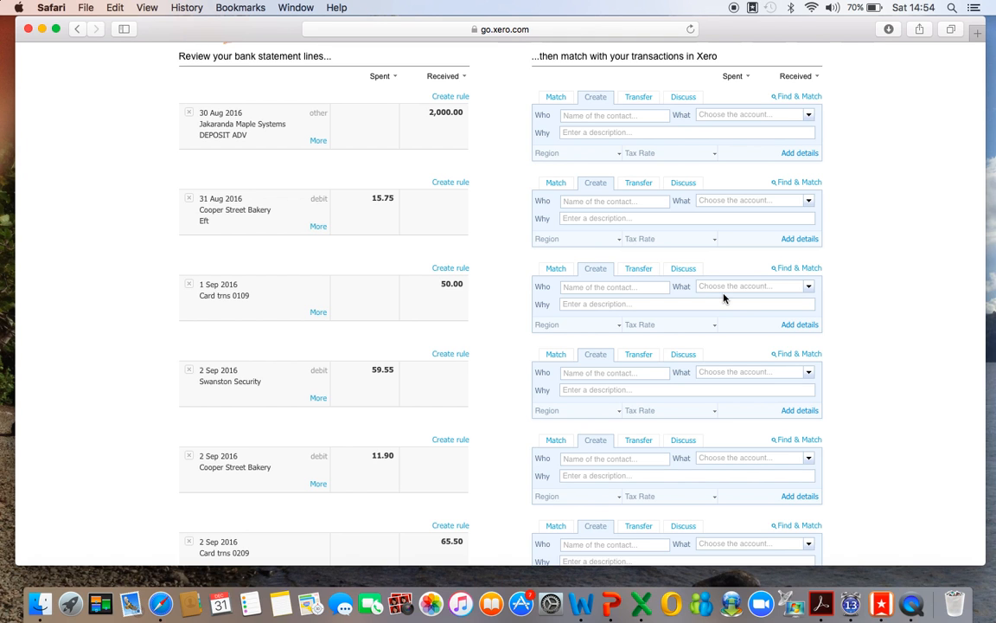
# - Accept the suggested match of invoice INV-0048 for the 480.00 H Smith Ltd statement line
pyautogui.scroll(-1, 724, 298)
pyautogui.scroll(-10, 724, 297)
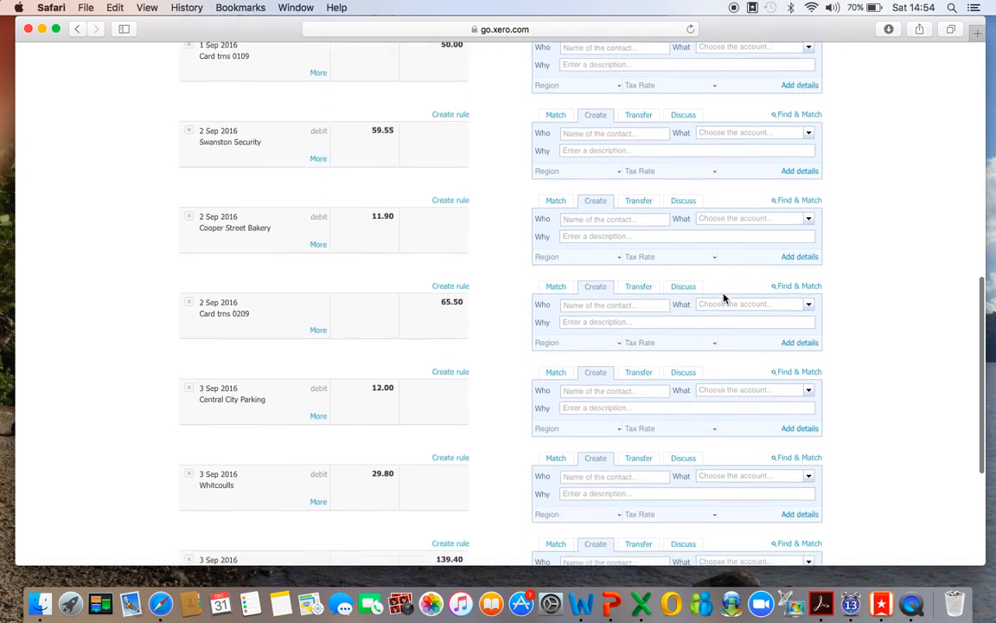
pyautogui.scroll(-1, 725, 299)
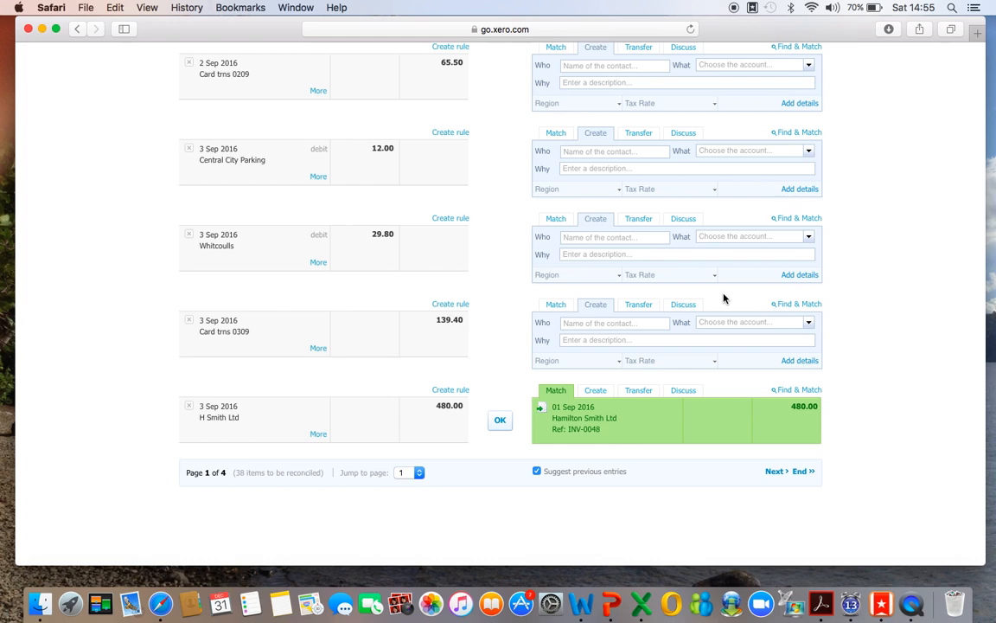
pyautogui.click(500, 430)
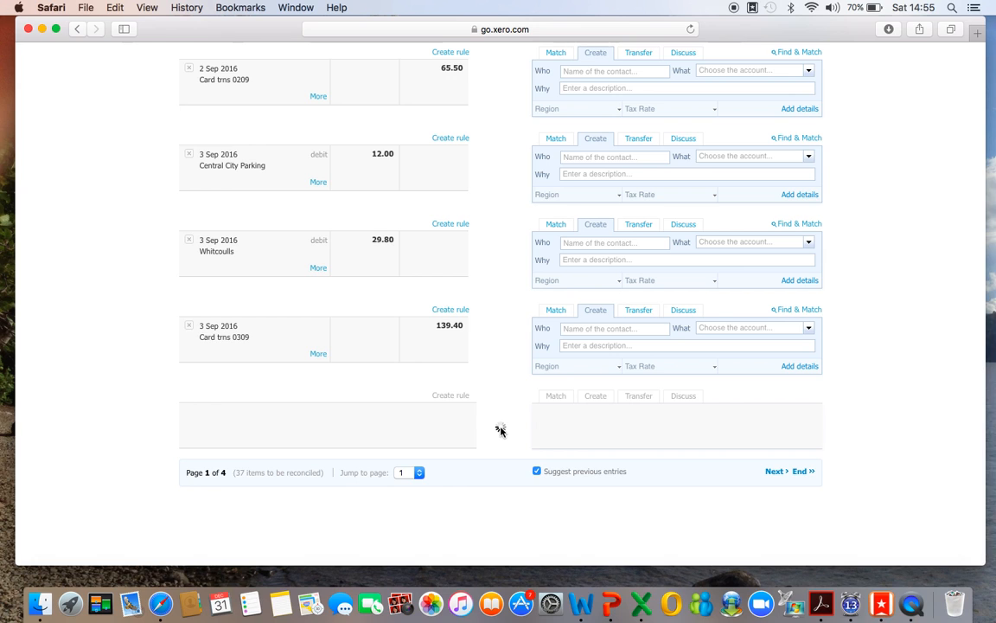
# - Go to the second page of statement lines and look through it for suggested matches
pyautogui.scroll(-1, 501, 430)
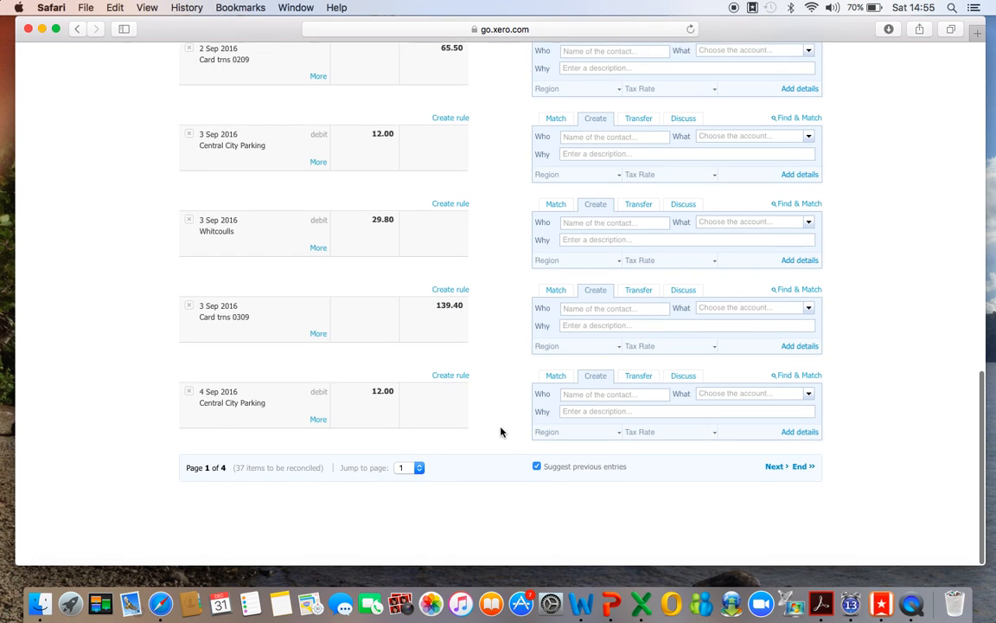
pyautogui.click(772, 473)
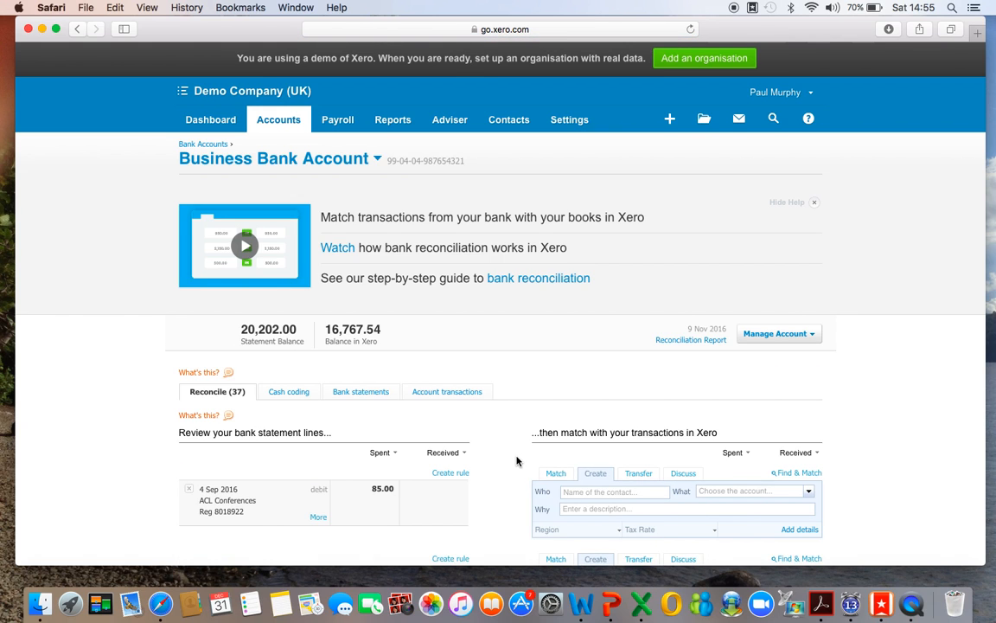
pyautogui.scroll(-4, 516, 461)
pyautogui.scroll(-1, 517, 461)
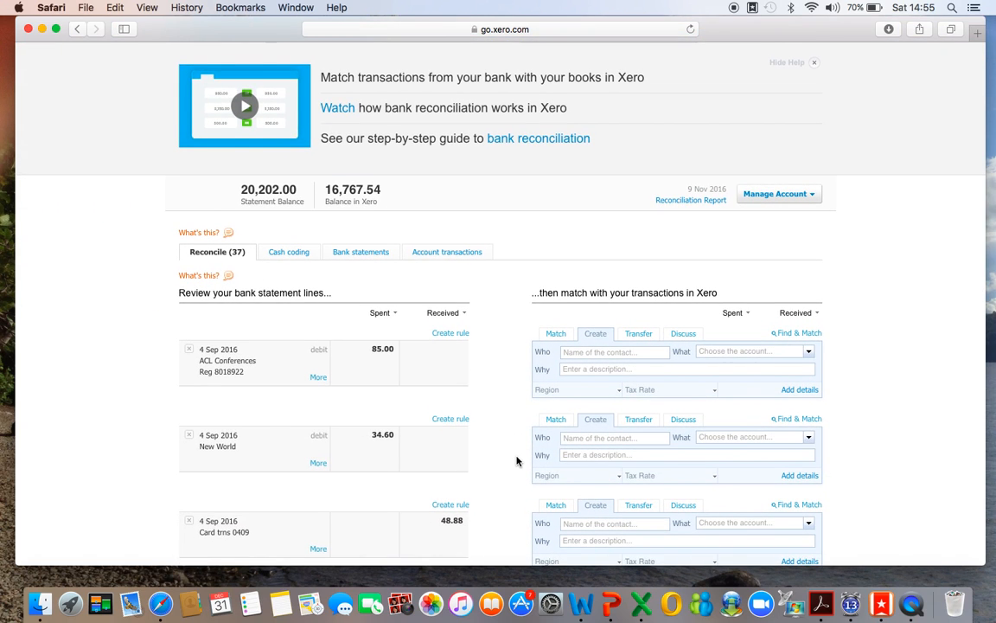
pyautogui.scroll(-2, 516, 461)
pyautogui.scroll(-10, 516, 461)
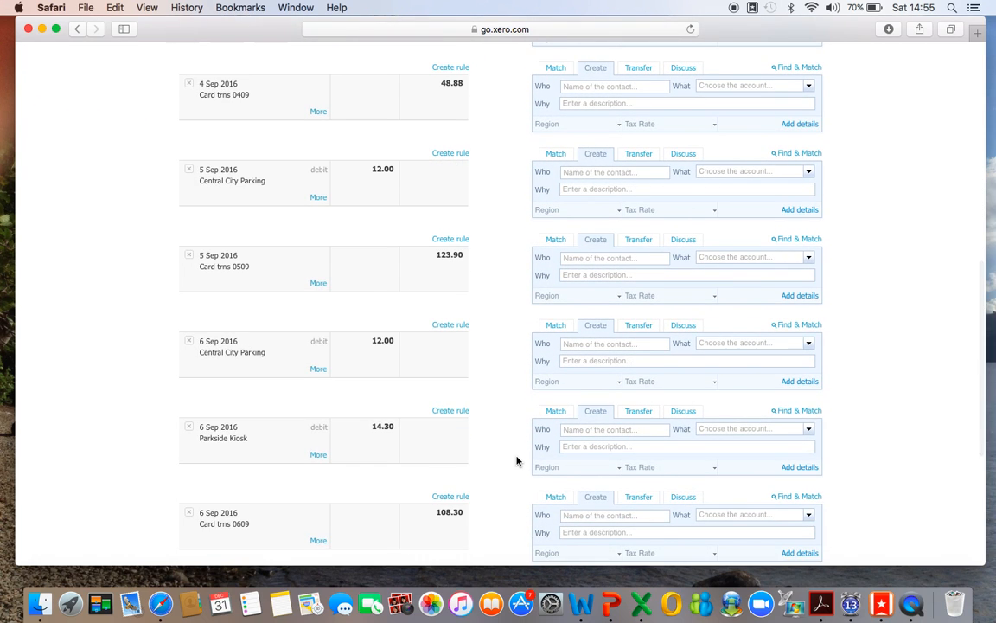
pyautogui.scroll(-2, 516, 461)
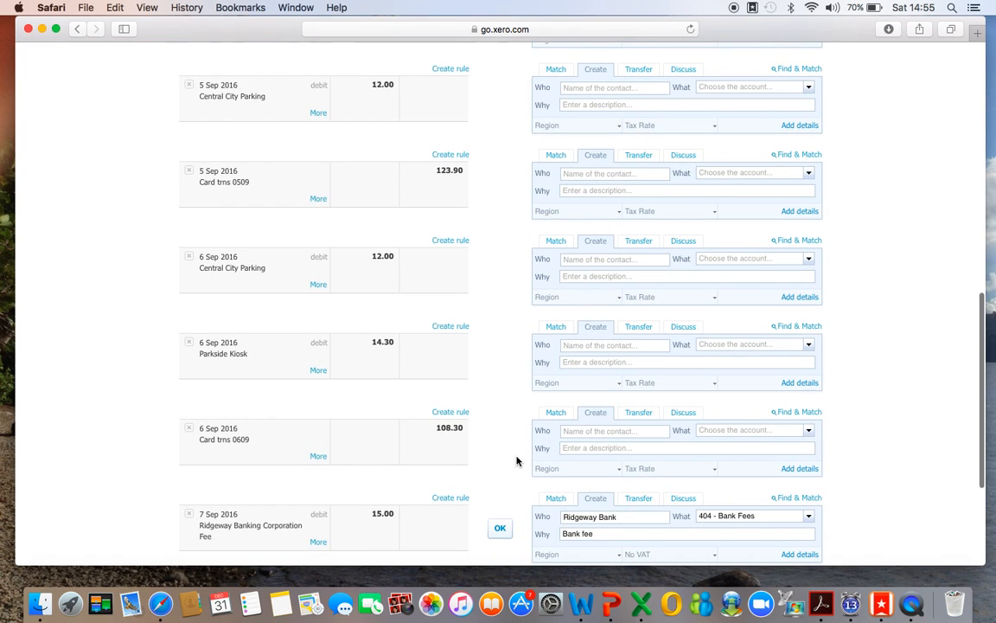
pyautogui.scroll(-5, 517, 461)
# - On the third page, accept the suggested matches for the 200.00 e-Bank Dep and 250.00 Sundry sale lines
pyautogui.click(774, 473)
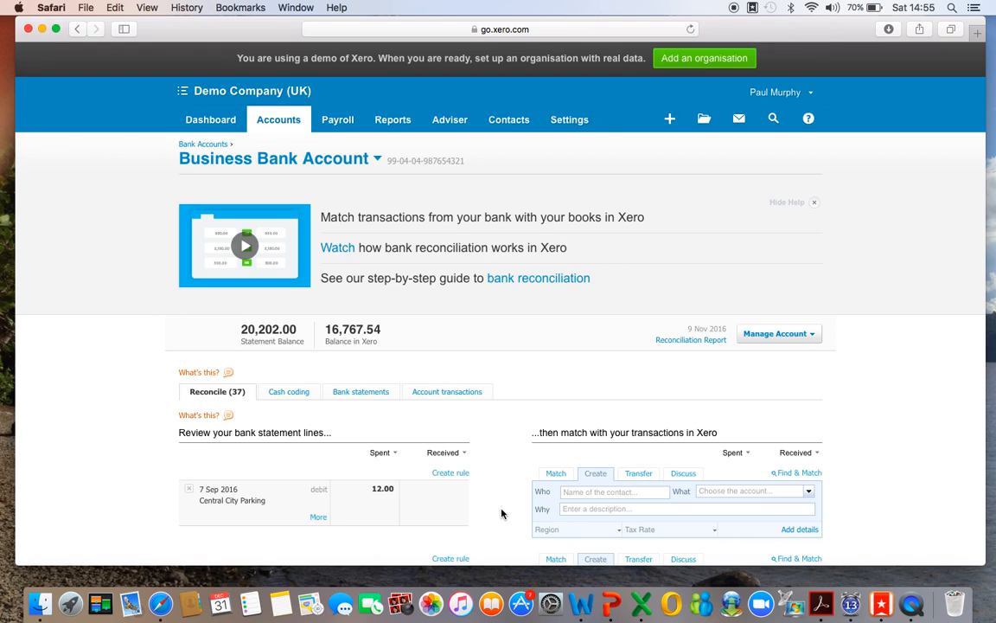
pyautogui.scroll(-10, 502, 514)
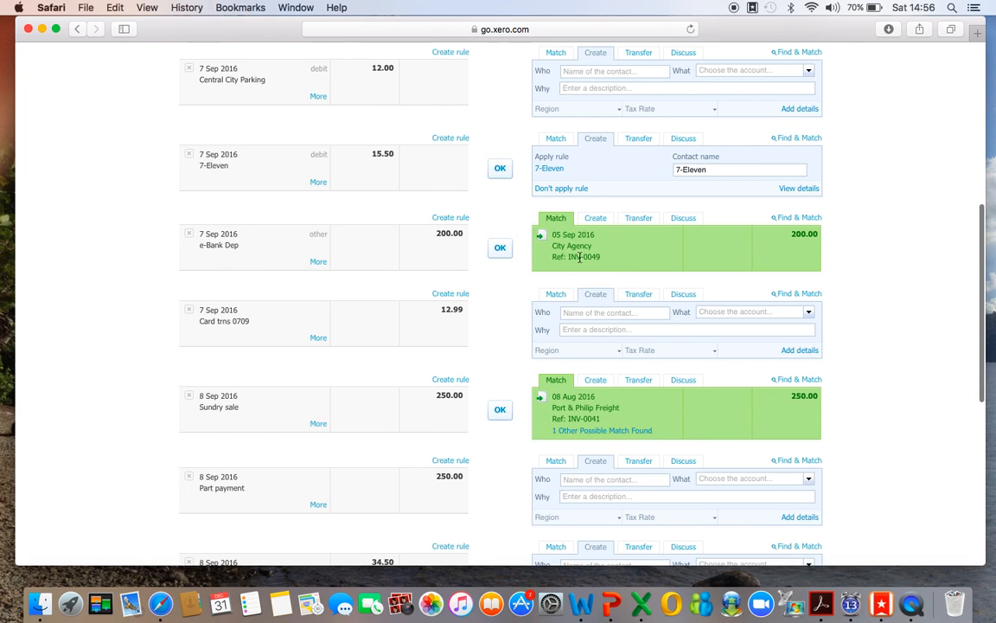
pyautogui.click(499, 250)
pyautogui.click(500, 333)
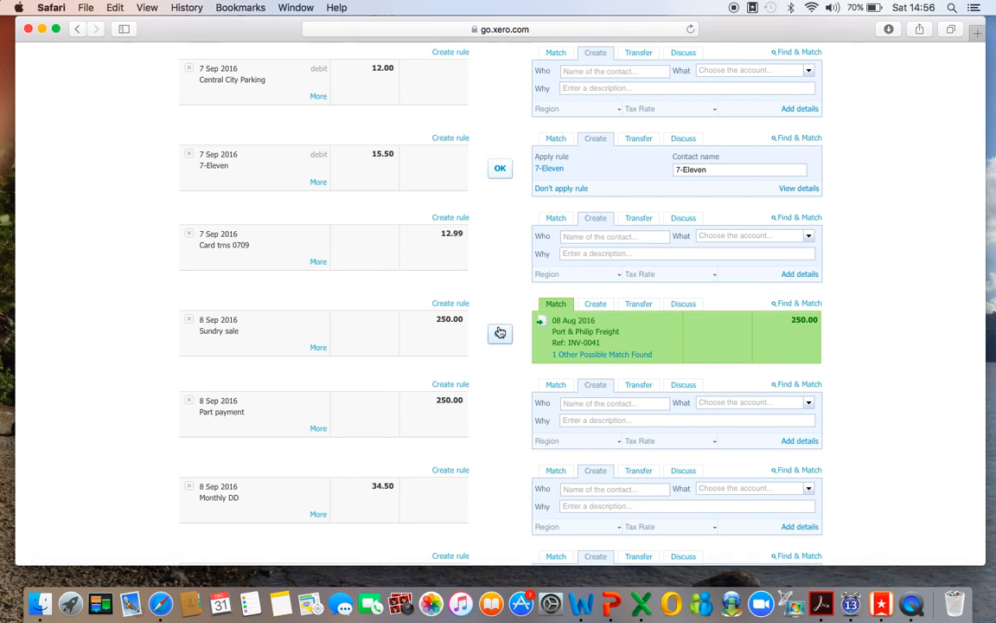
# - Check the remaining statement lines on the third page and return to the first page
pyautogui.scroll(2, 499, 329)
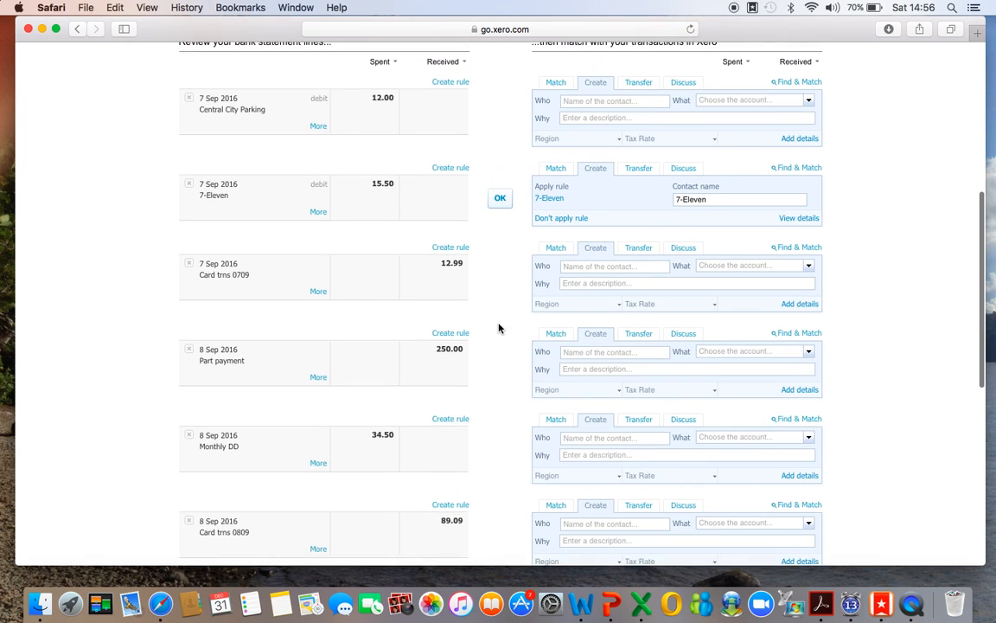
pyautogui.scroll(8, 499, 328)
pyautogui.scroll(-5, 499, 329)
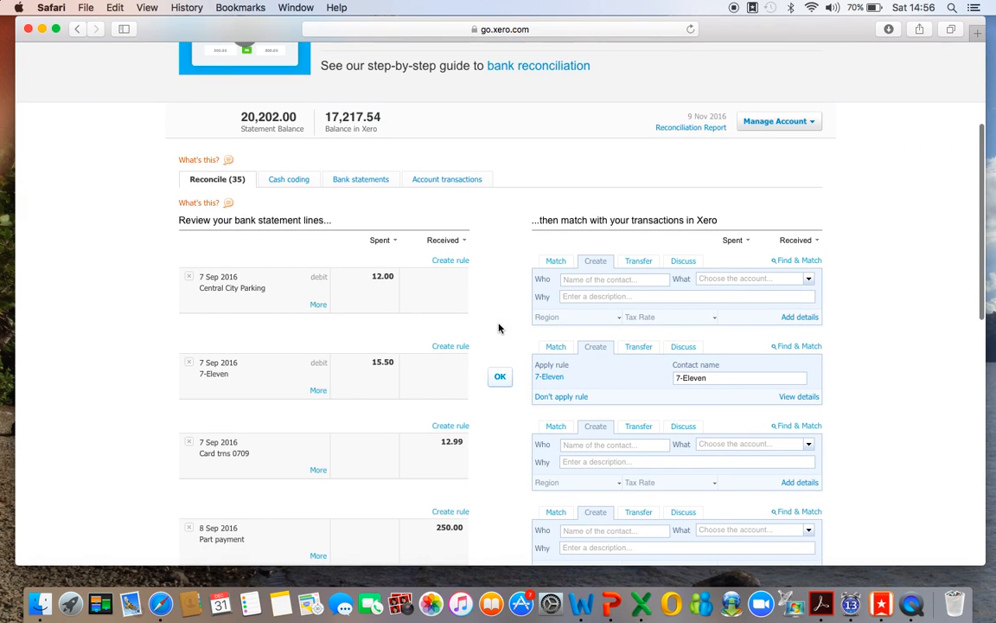
pyautogui.scroll(-15, 498, 327)
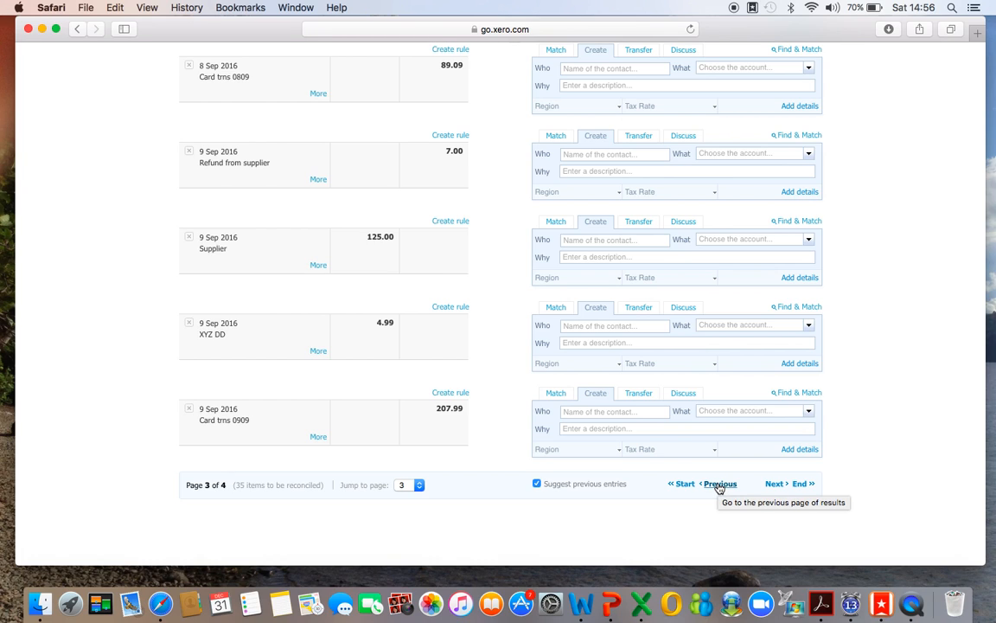
pyautogui.click(685, 485)
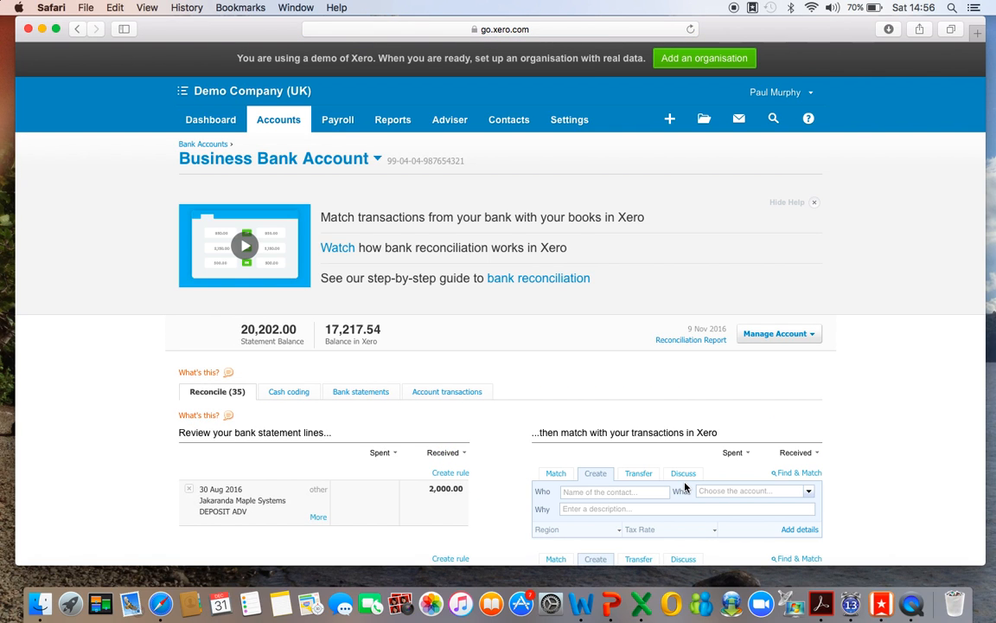
# - Open Find & Match for the 2,000.00 Jakaranda Maple Systems deposit dated 30 Aug 2016
pyautogui.scroll(-3, 685, 487)
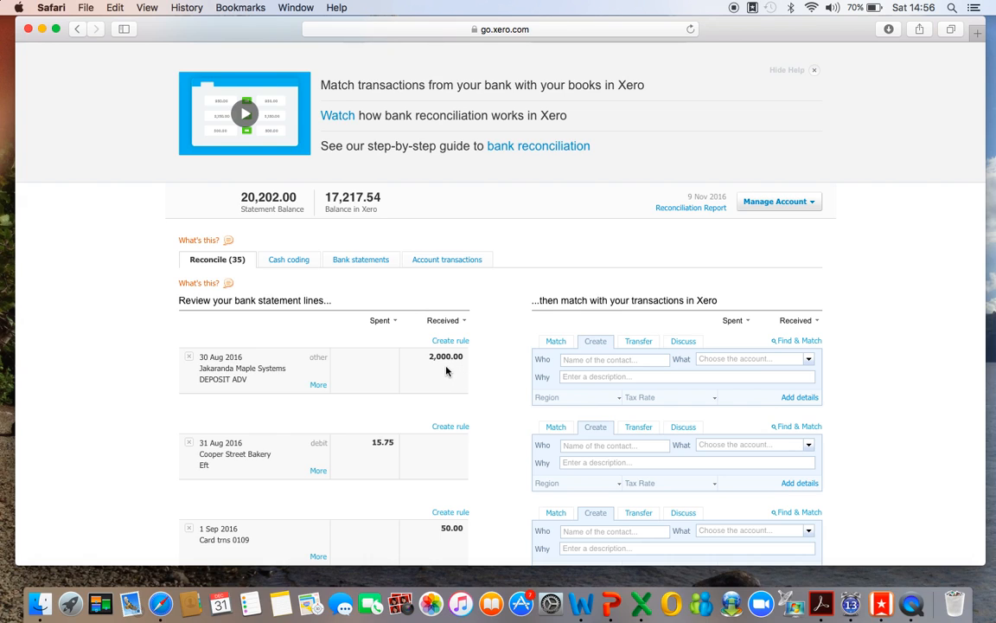
pyautogui.scroll(-1, 607, 422)
pyautogui.scroll(1, 609, 423)
pyautogui.scroll(-1, 782, 374)
pyautogui.scroll(-1, 782, 373)
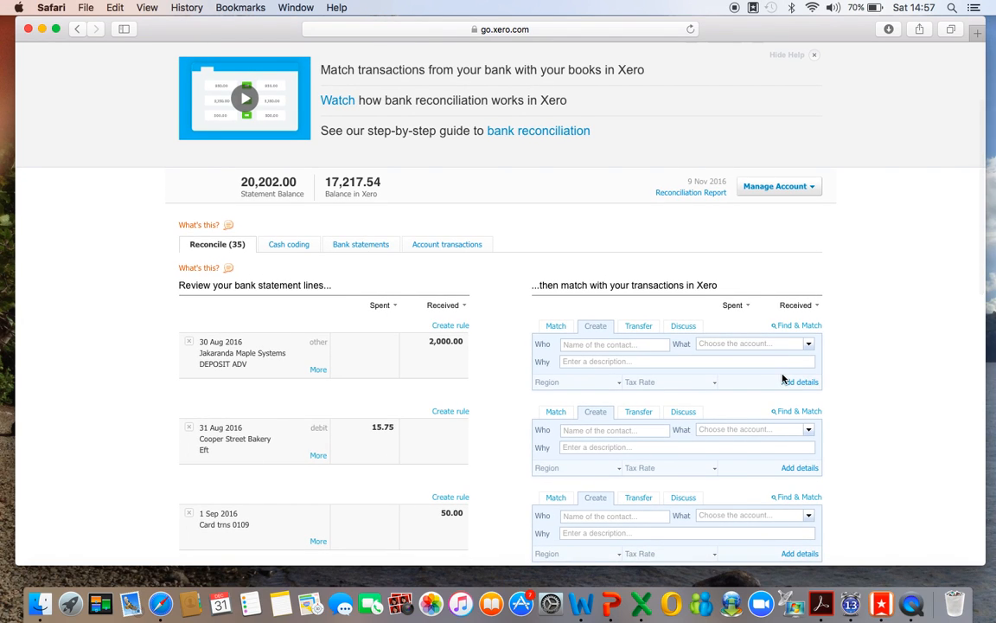
pyautogui.click(800, 327)
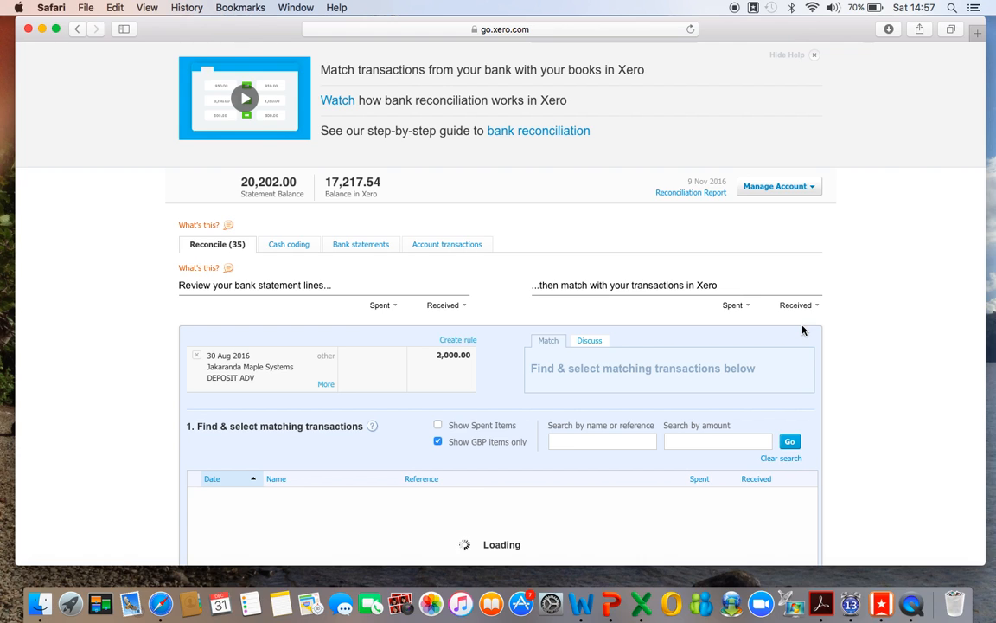
pyautogui.scroll(-3, 869, 409)
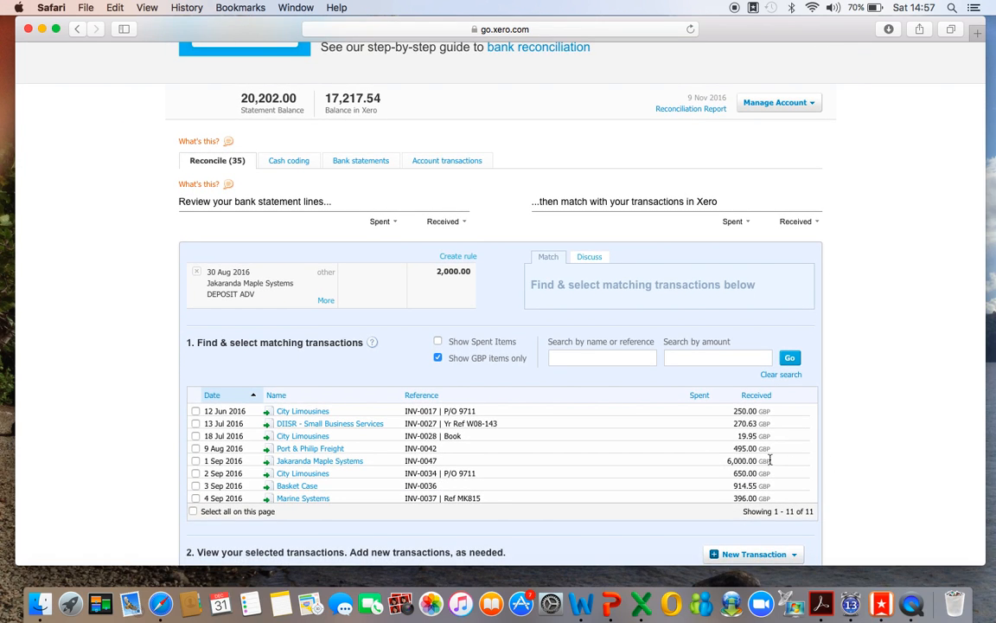
# - Select the Jakaranda Maple Systems invoice INV-0047 and split it with a part payment of 2000.00
pyautogui.click(195, 461)
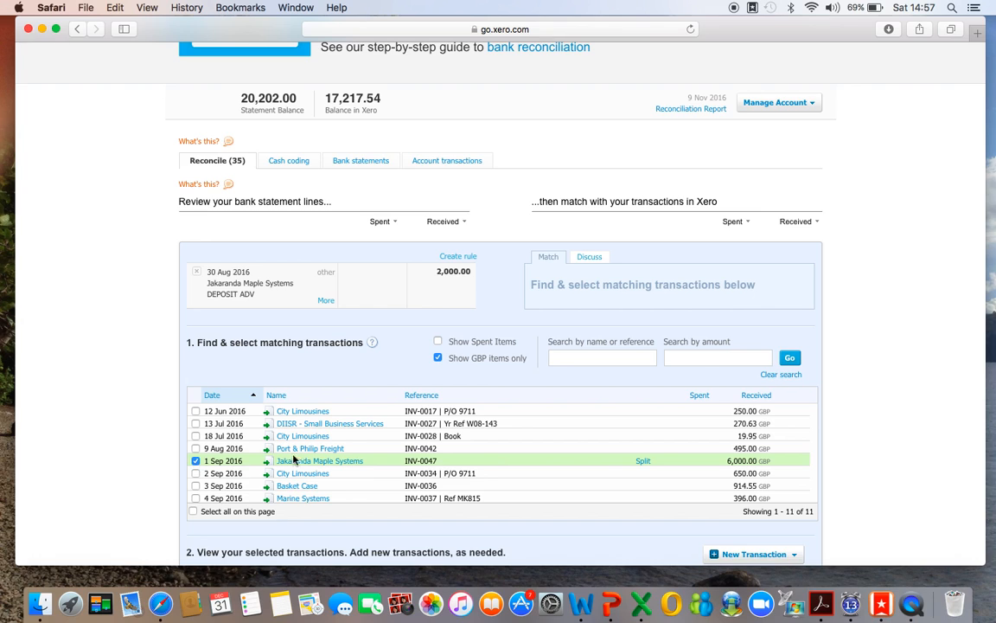
pyautogui.click(640, 462)
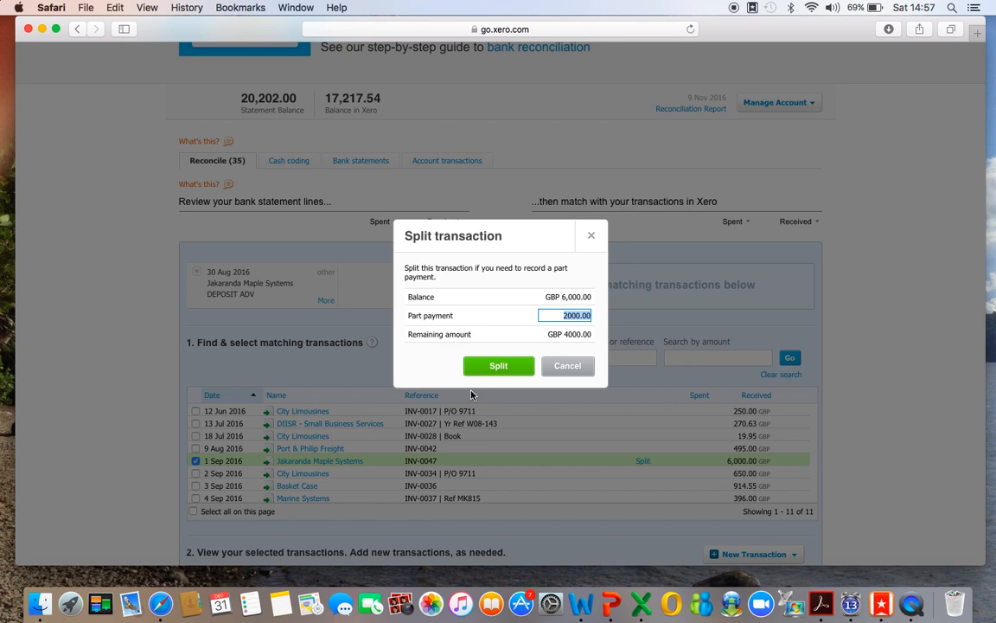
pyautogui.click(476, 370)
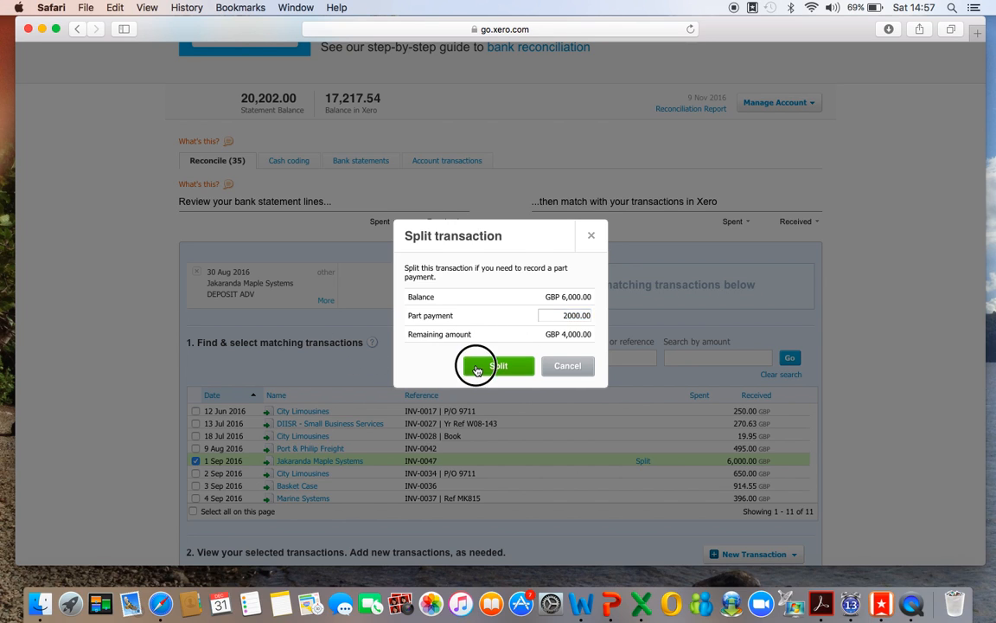
# - Reconcile the 2,000.00 Jakaranda Maple Systems deposit against the part payment split from INV-0047
pyautogui.click(505, 290)
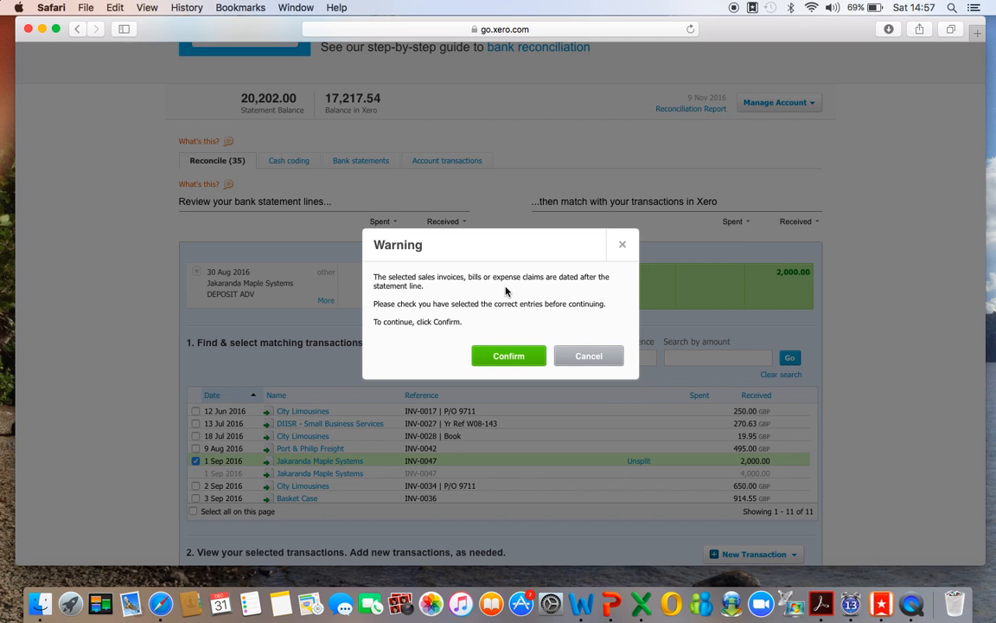
pyautogui.click(501, 357)
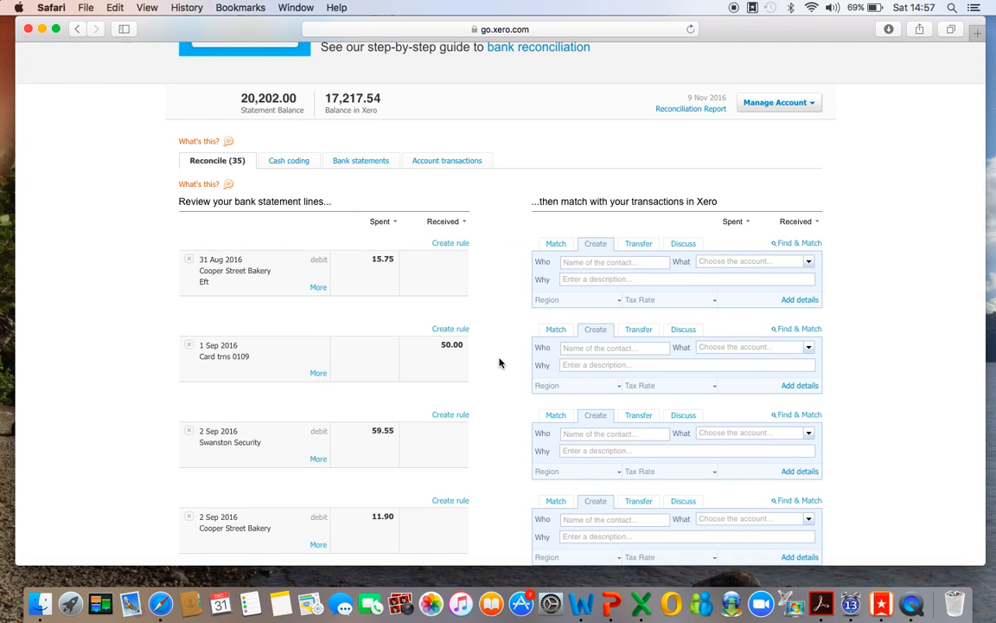
pyautogui.scroll(1, 498, 308)
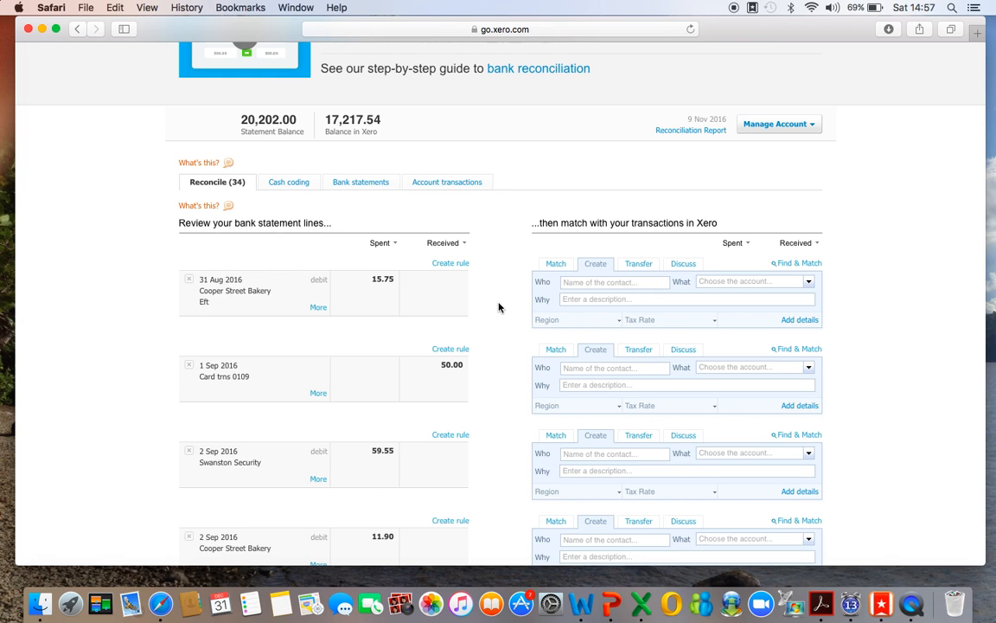
# - Look through the first page's statement lines for recurring card transactions
pyautogui.scroll(-1, 498, 307)
pyautogui.scroll(1, 498, 307)
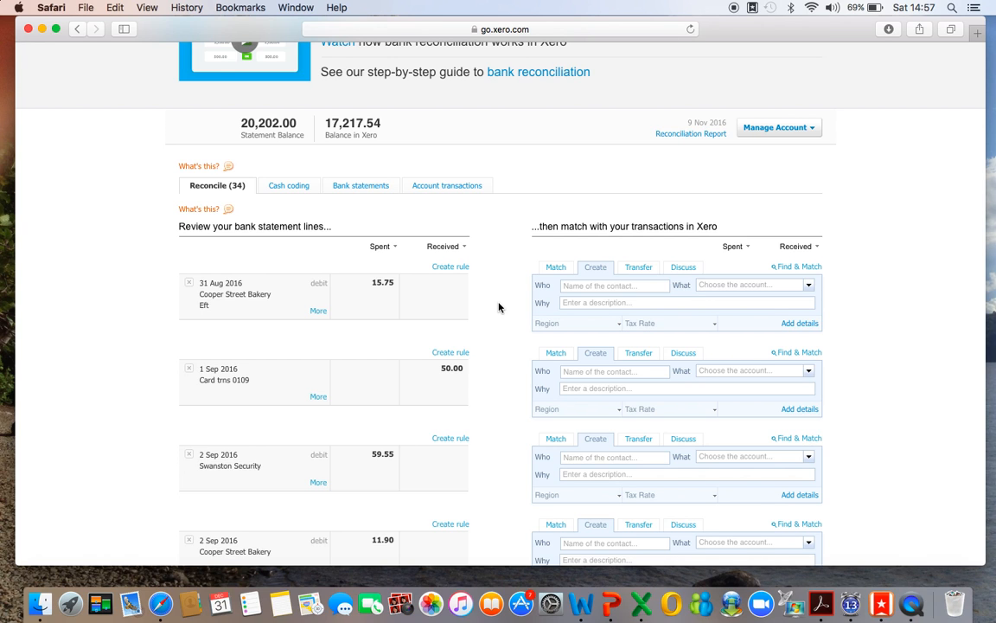
pyautogui.scroll(-3, 518, 334)
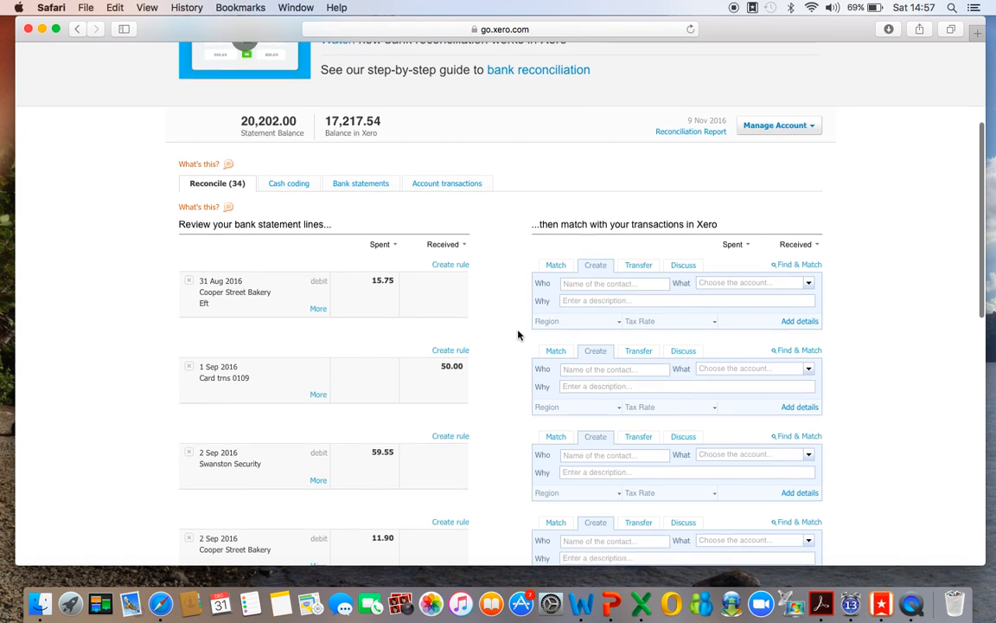
pyautogui.scroll(-2, 517, 334)
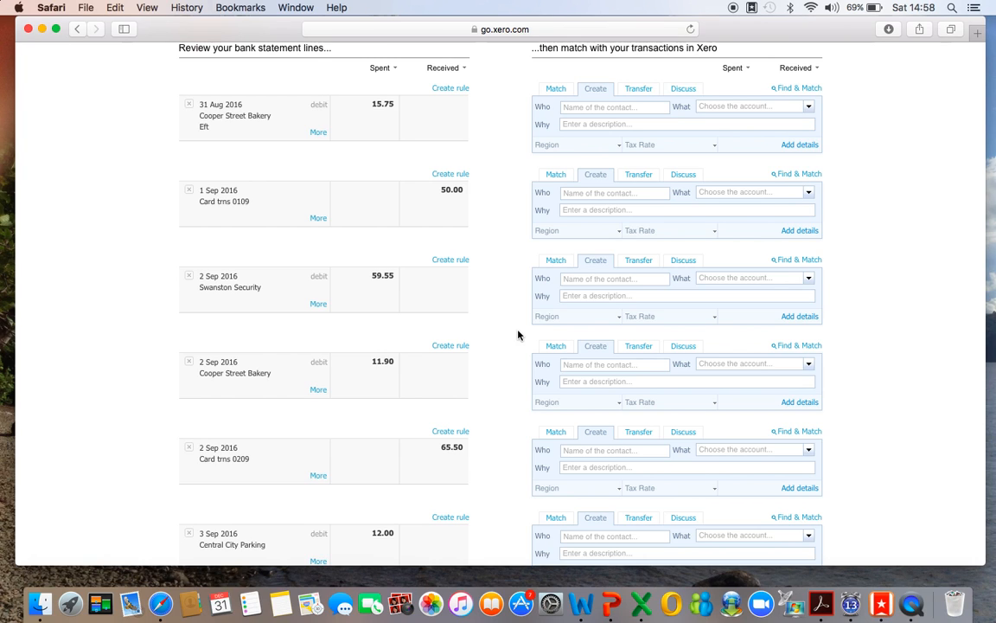
pyautogui.scroll(-1, 517, 334)
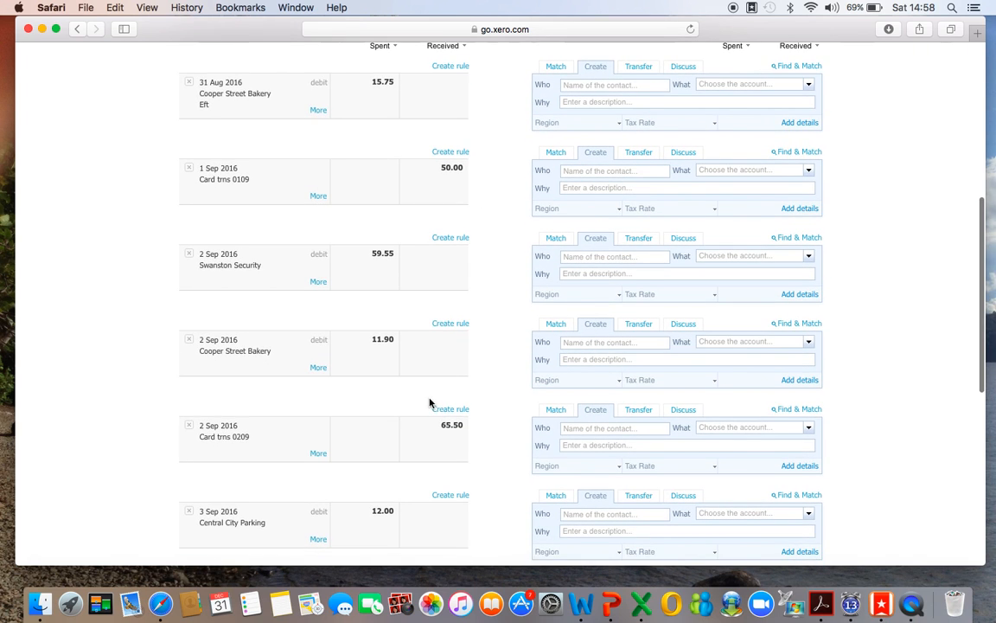
pyautogui.scroll(-10, 430, 403)
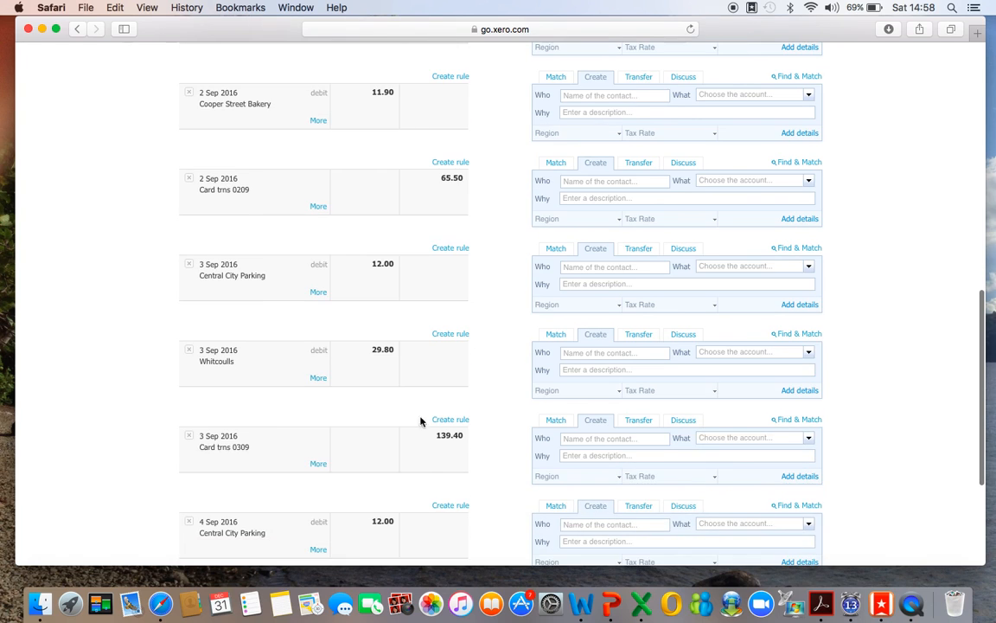
pyautogui.scroll(7, 490, 386)
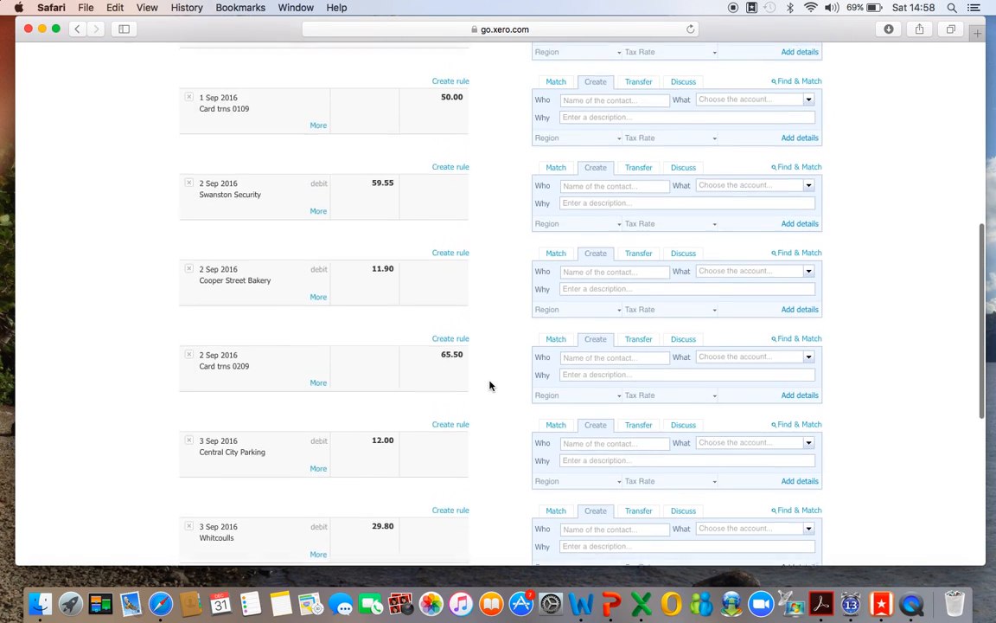
pyautogui.scroll(6, 490, 385)
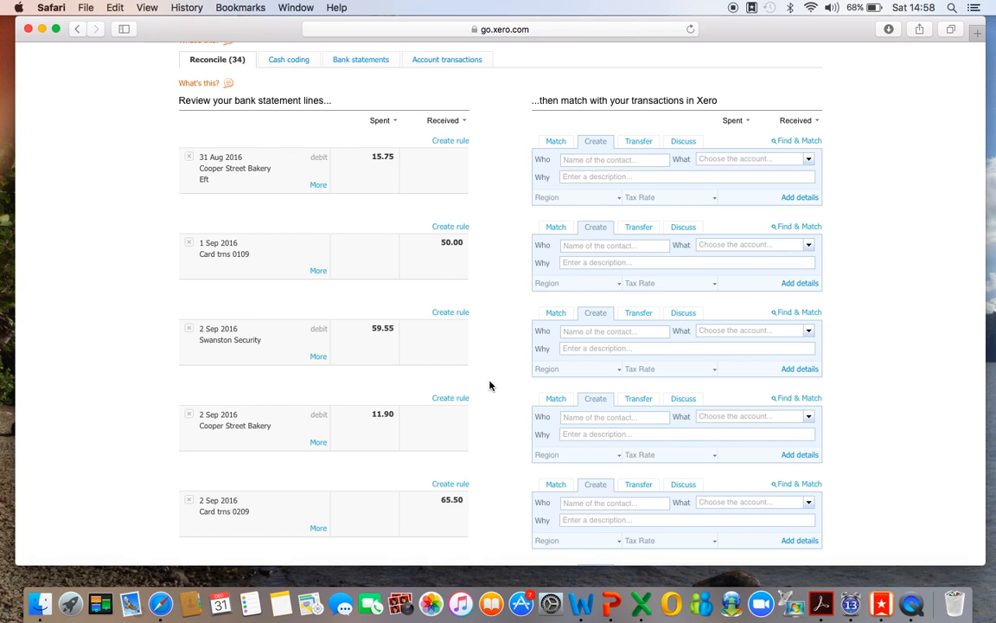
# - Start a bank rule from the 50.00 Card trns 0109 line, with Description contains "Card" as its only condition
pyautogui.click(443, 232)
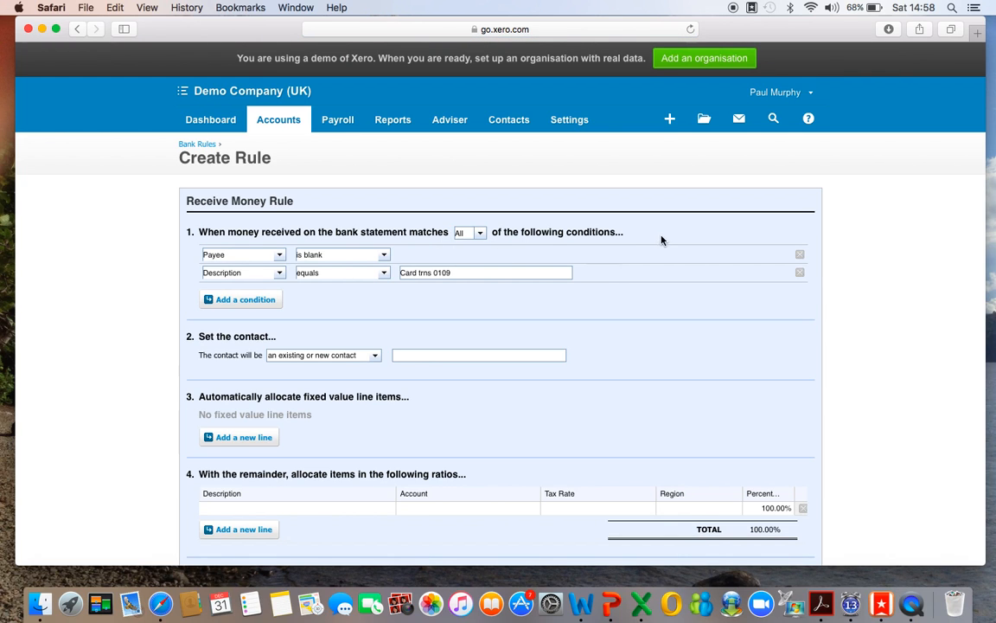
pyautogui.click(800, 256)
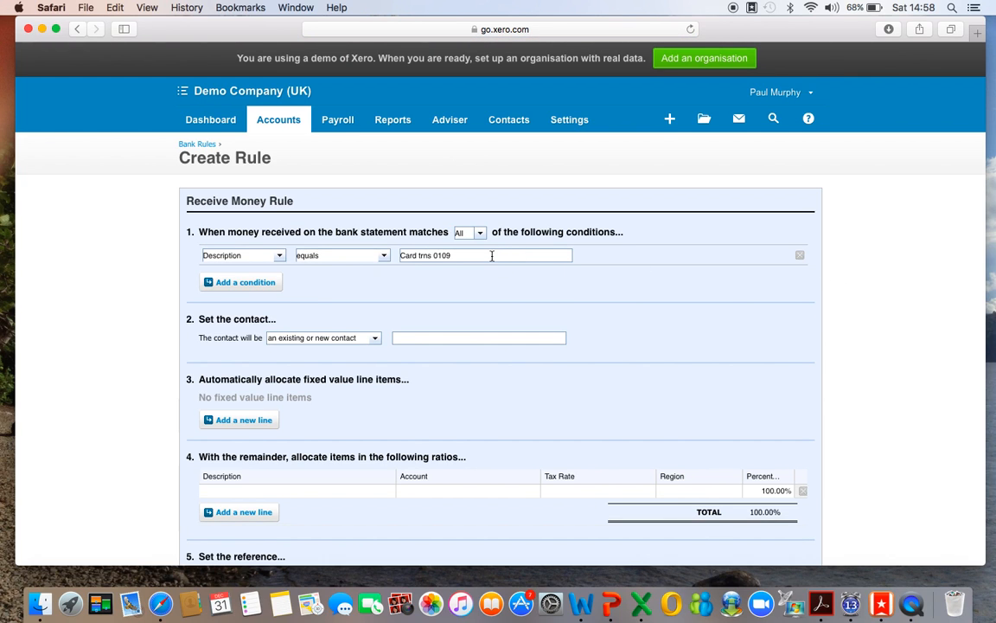
pyautogui.press('BackSpace')
pyautogui.press('BackSpace')
pyautogui.press('BackSpace')
pyautogui.press('BackSpace')
pyautogui.press('BackSpace')
pyautogui.press('BackSpace')
pyautogui.press('BackSpace')
pyautogui.press('BackSpace')
pyautogui.press('BackSpace')
pyautogui.press('BackSpace')
pyautogui.click(385, 261)
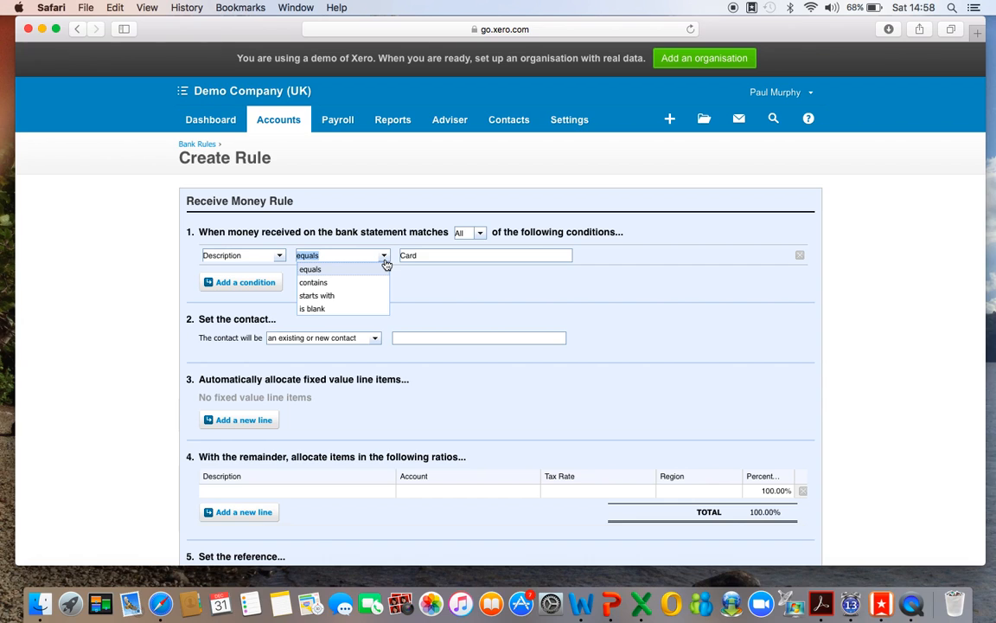
pyautogui.click(369, 282)
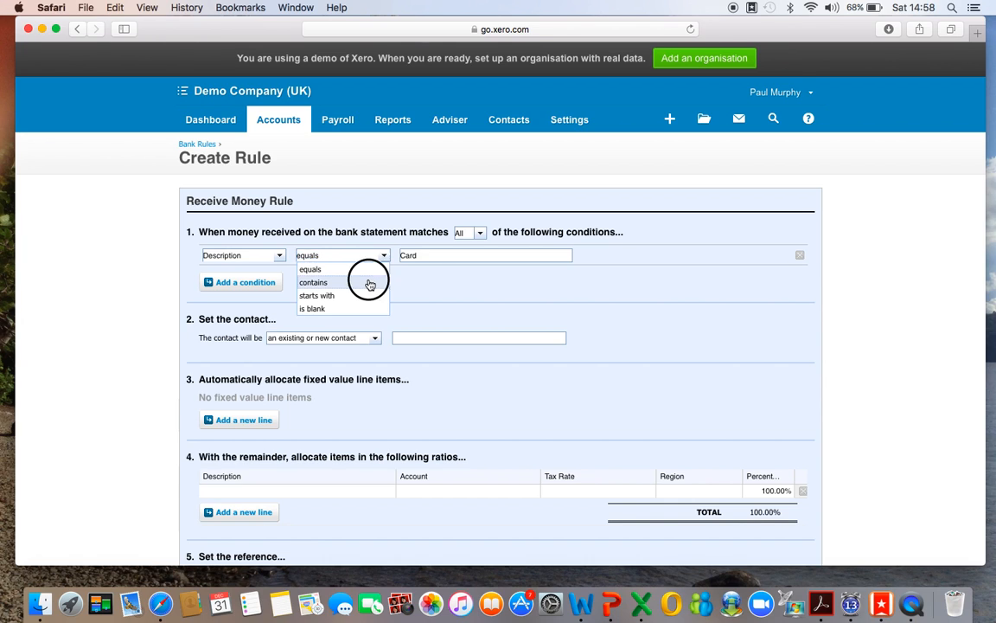
# - Set the rule's contact to "Sales"
pyautogui.scroll(-1, 480, 326)
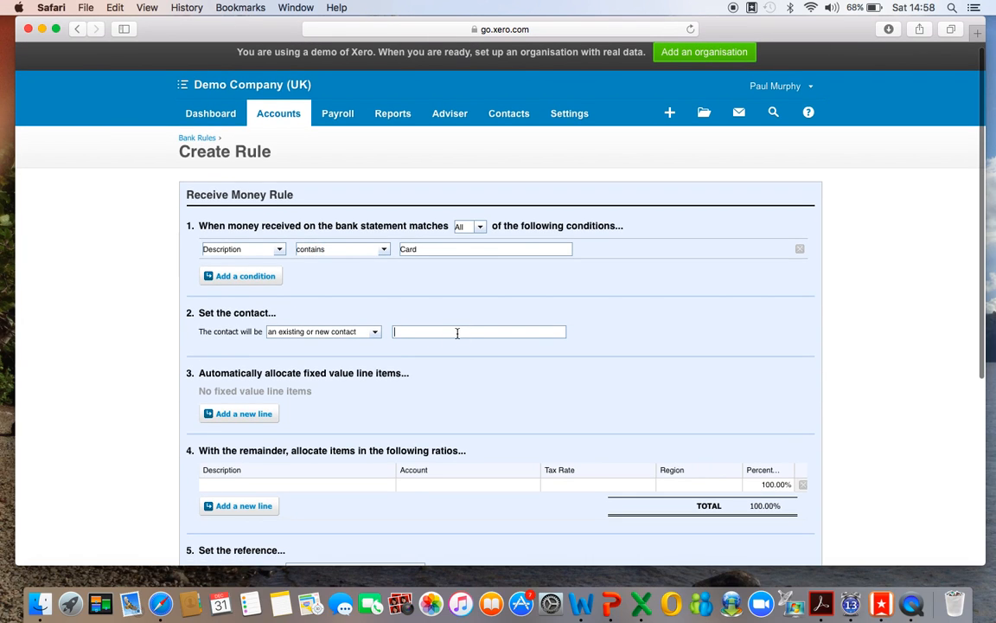
pyautogui.click(456, 331)
pyautogui.write('Sales')
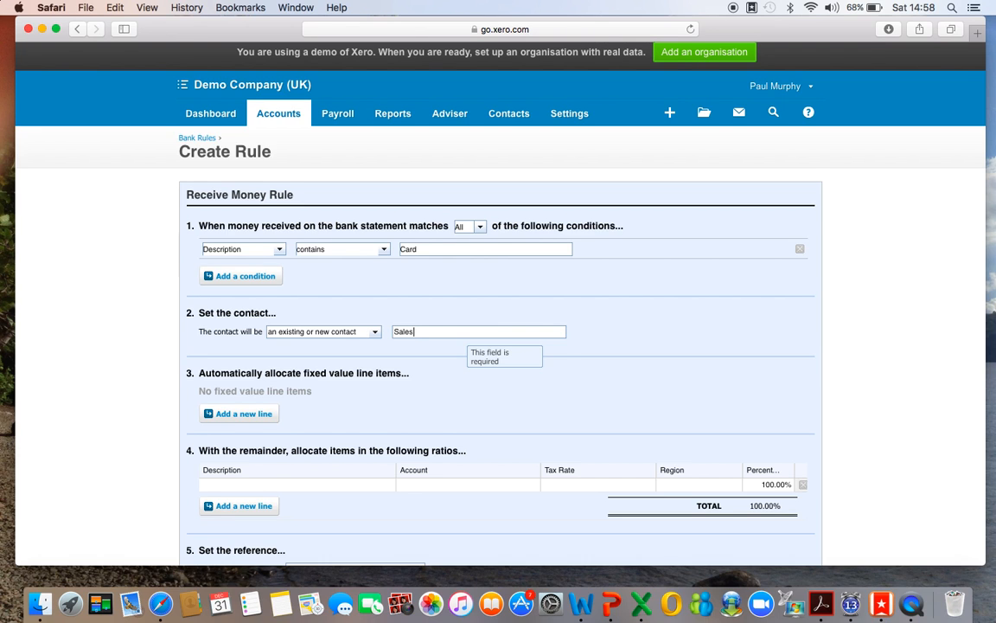
# - Allocate the rule's remainder with the description "Card sales" and the account 200 - Sales
pyautogui.scroll(-3, 459, 333)
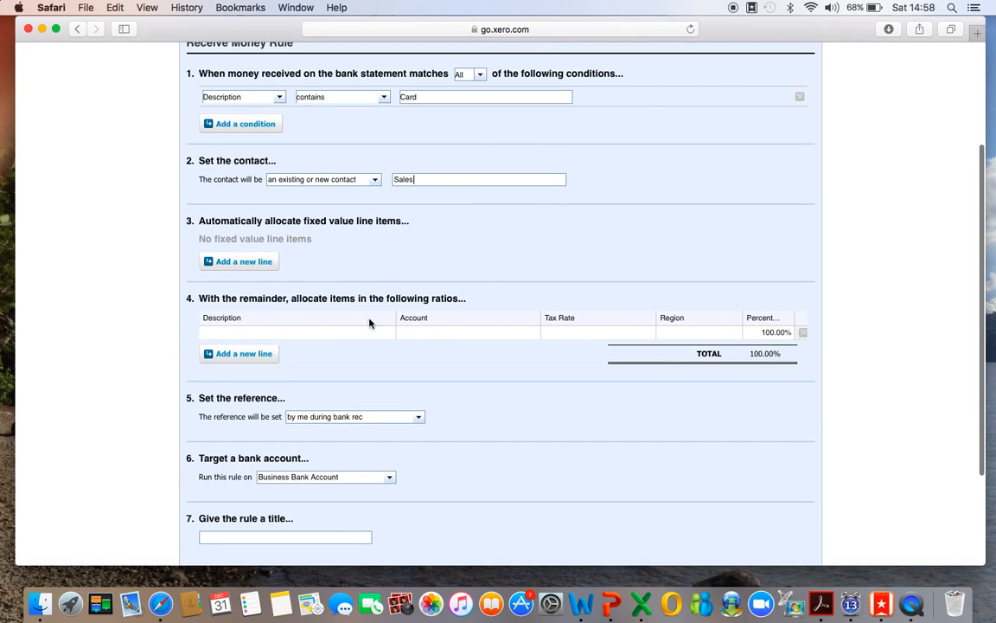
pyautogui.scroll(2, 498, 262)
pyautogui.click(309, 363)
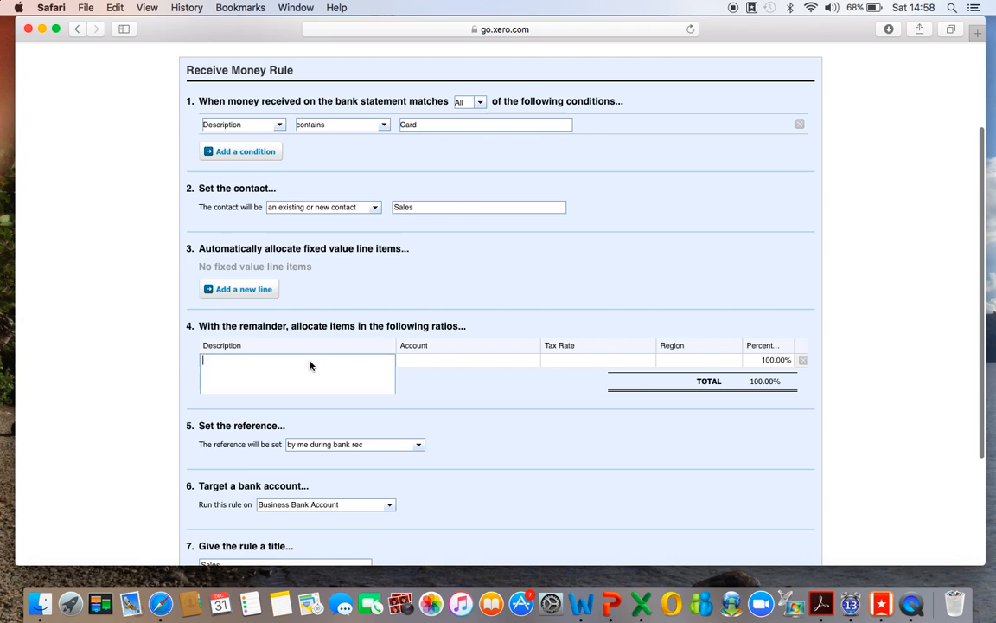
pyautogui.write('Cardsales')
pyautogui.press('BackSpace')
pyautogui.press('BackSpace')
pyautogui.press('BackSpace')
pyautogui.press('BackSpace')
pyautogui.press('BackSpace')
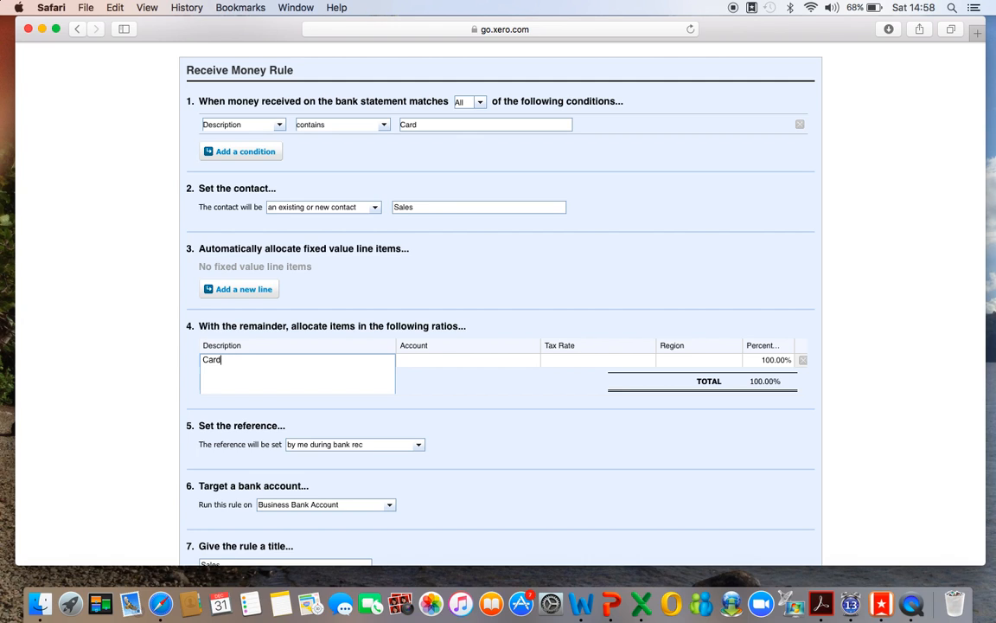
pyautogui.write('sales')
pyautogui.press('Tab')
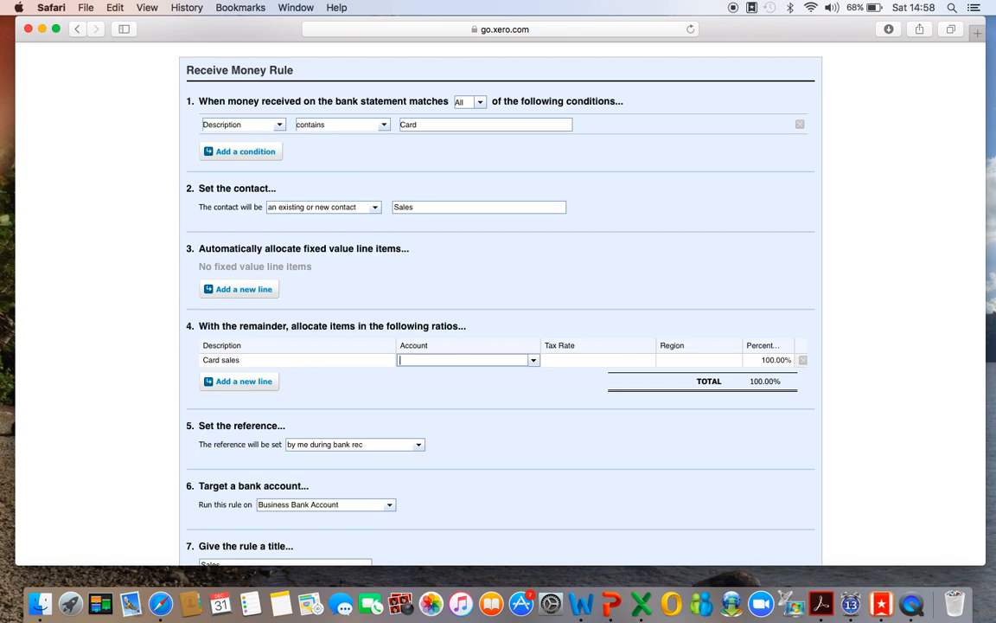
pyautogui.write('200')
pyautogui.press('Tab')
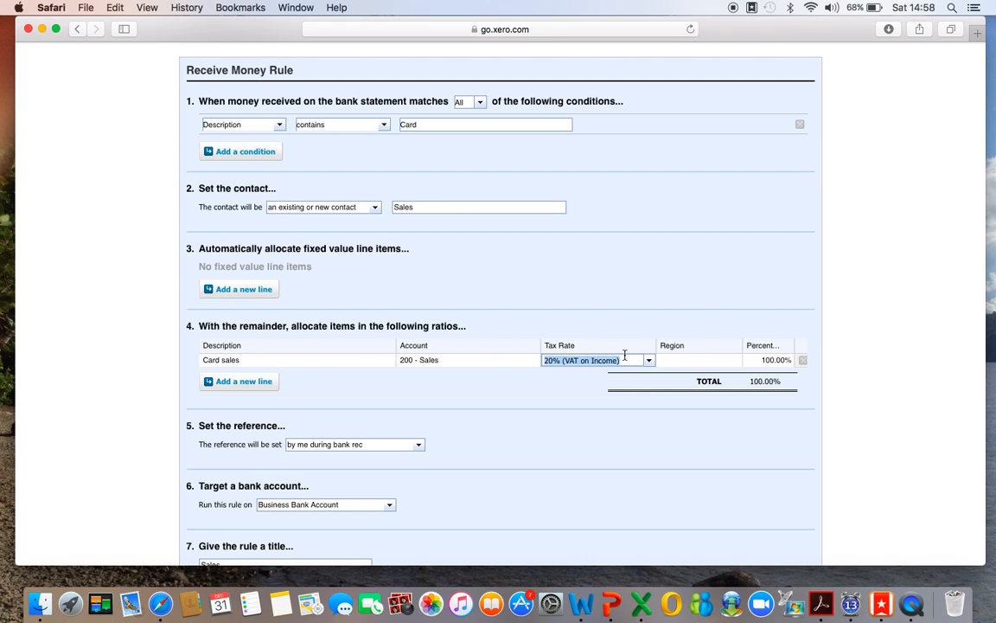
# - Check the Region options for the allocation line, leave the region blank and save the bank rule
pyautogui.scroll(-1, 617, 417)
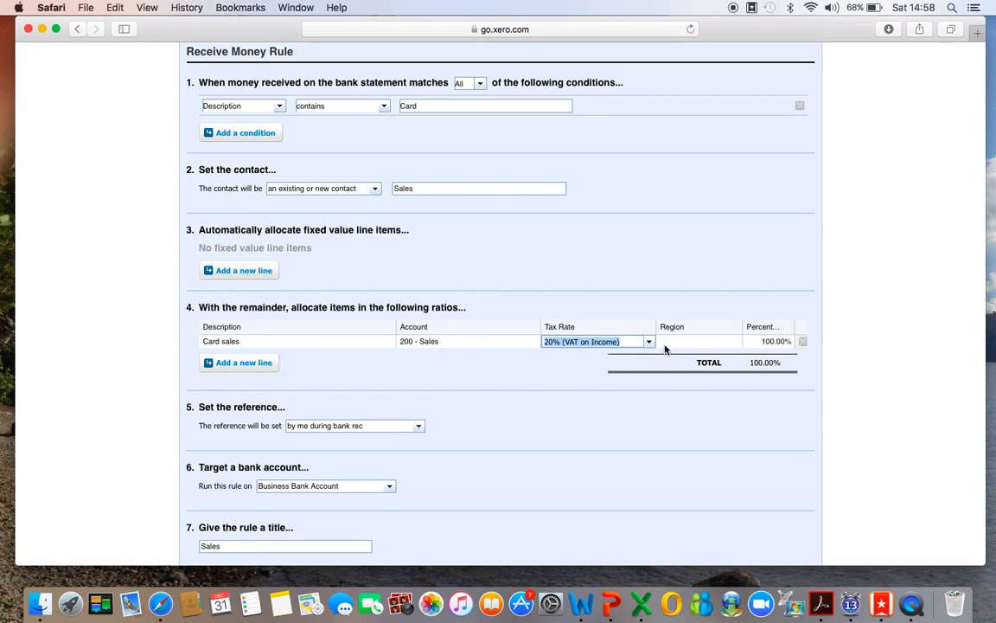
pyautogui.click(707, 345)
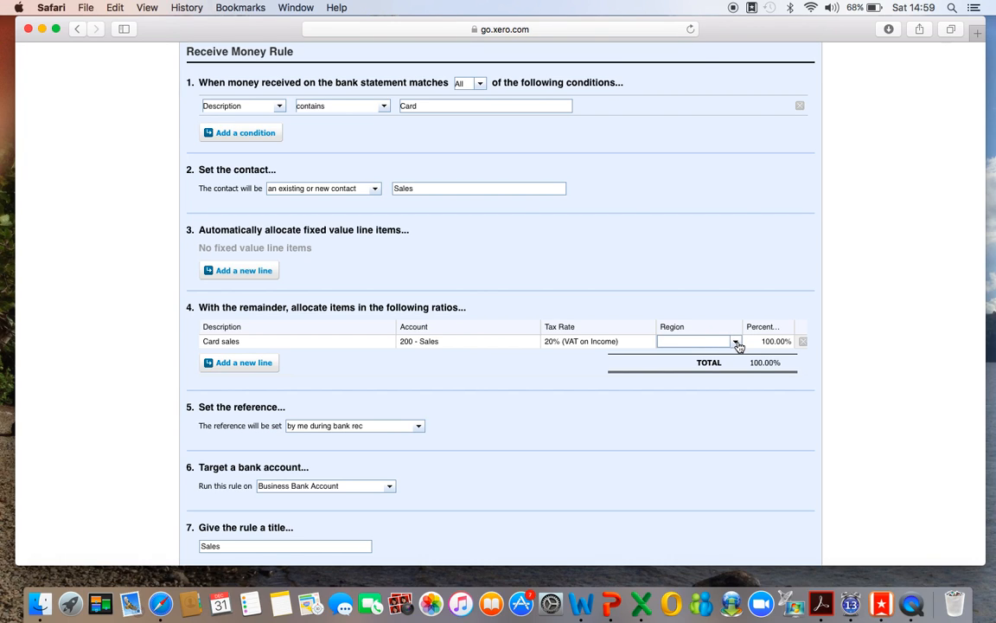
pyautogui.click(736, 344)
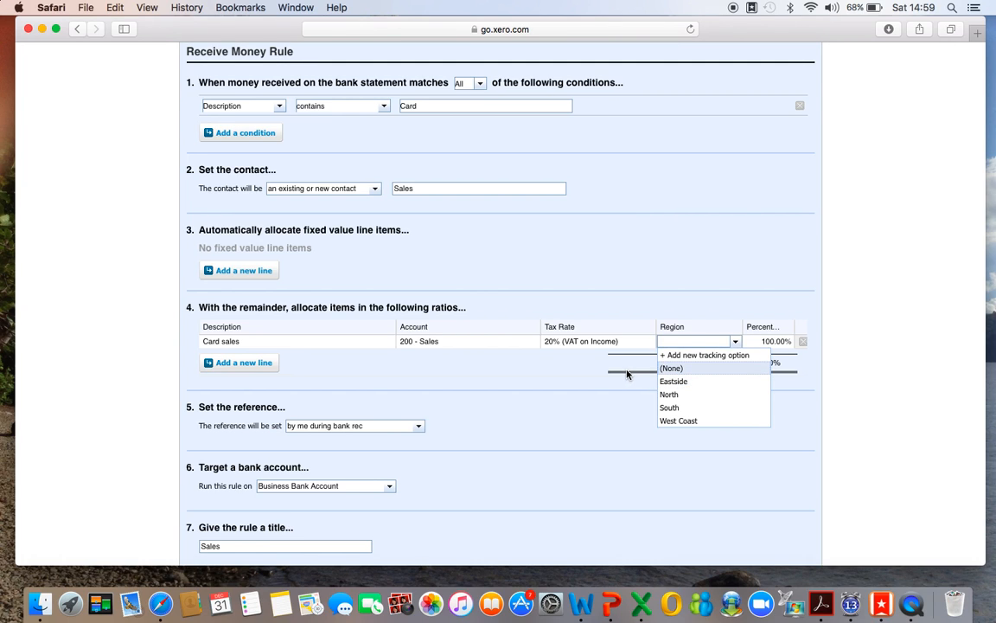
pyautogui.click(544, 397)
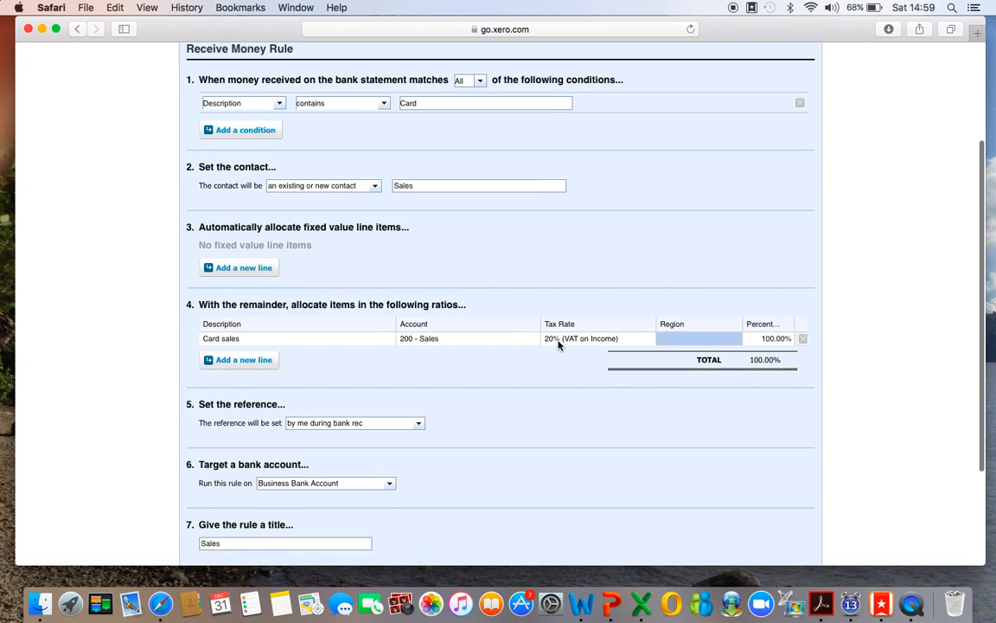
pyautogui.scroll(-3, 558, 345)
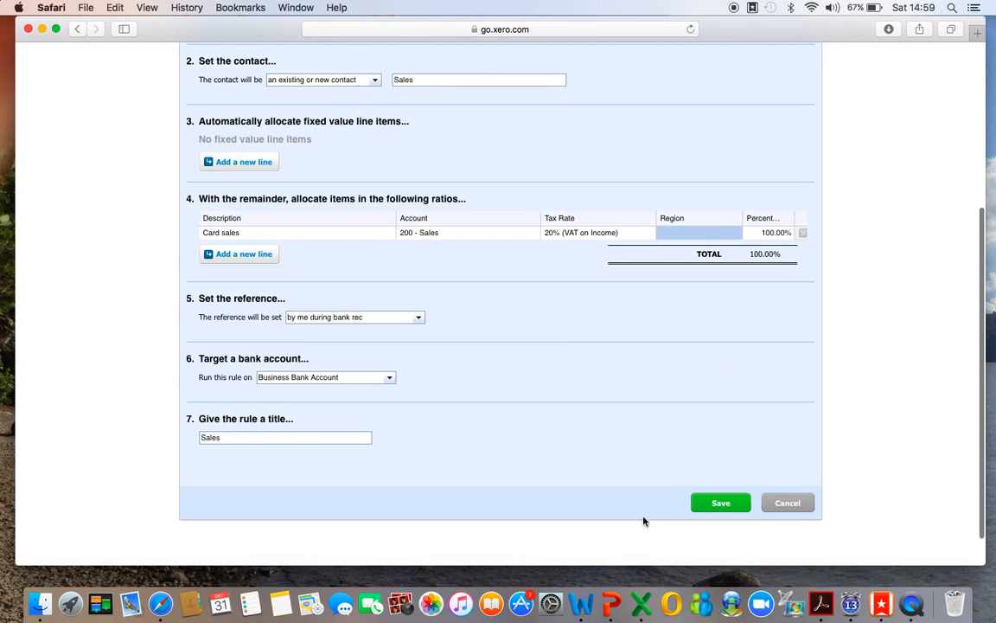
pyautogui.click(723, 506)
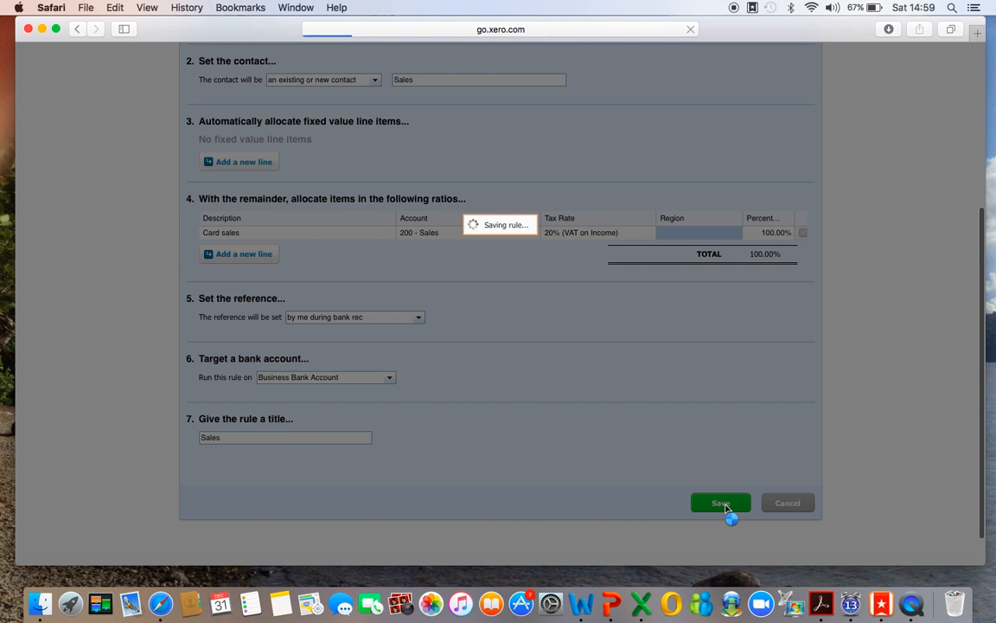
# - Reconcile the 50.00 Card trns 0109 and 65.50 Card trns 0209 lines using the Sales rule
pyautogui.scroll(-9, 614, 470)
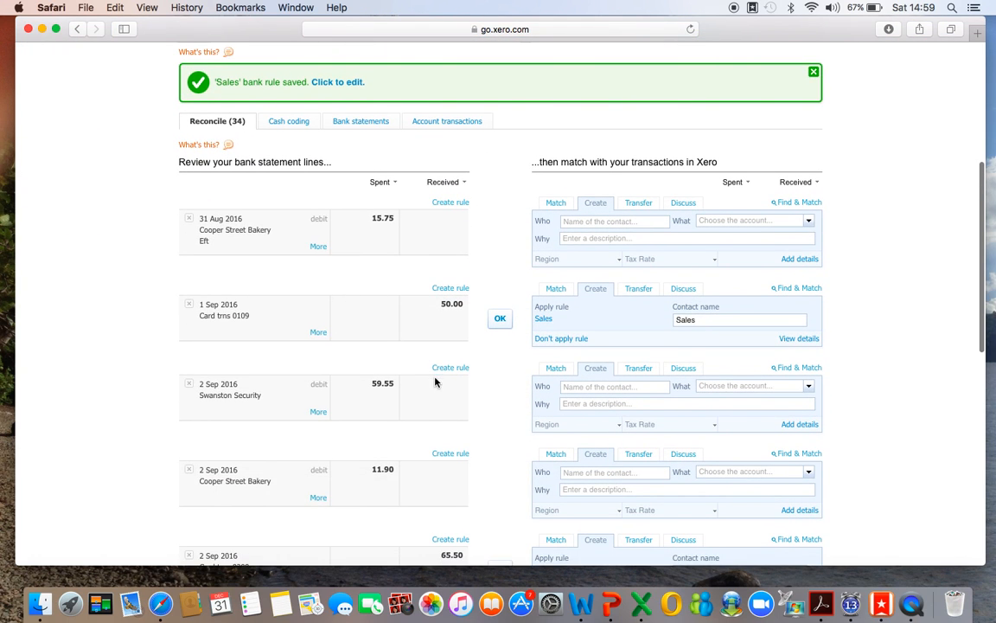
pyautogui.scroll(-3, 435, 381)
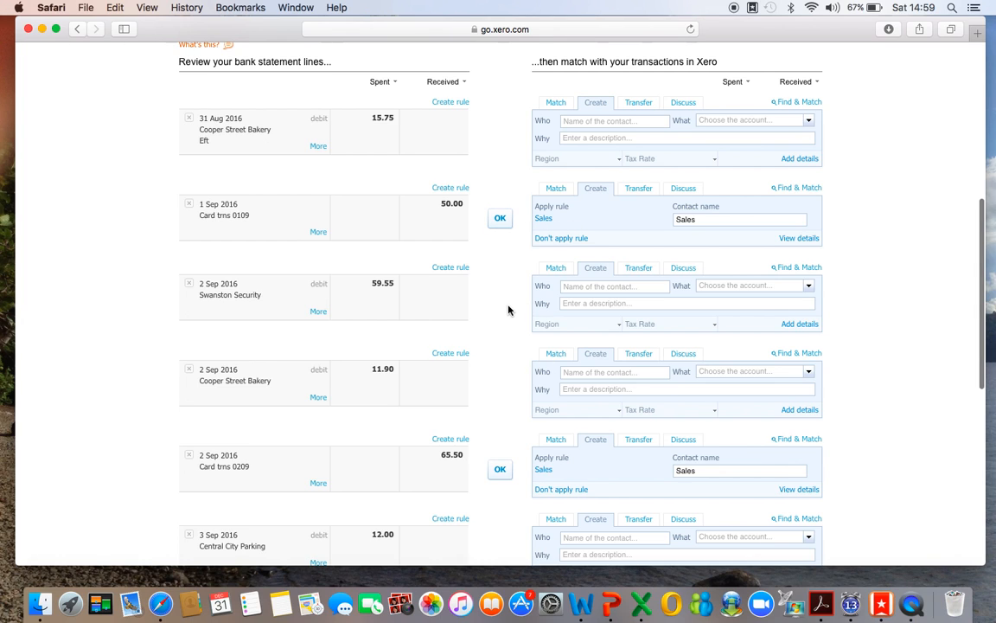
pyautogui.scroll(-1, 509, 309)
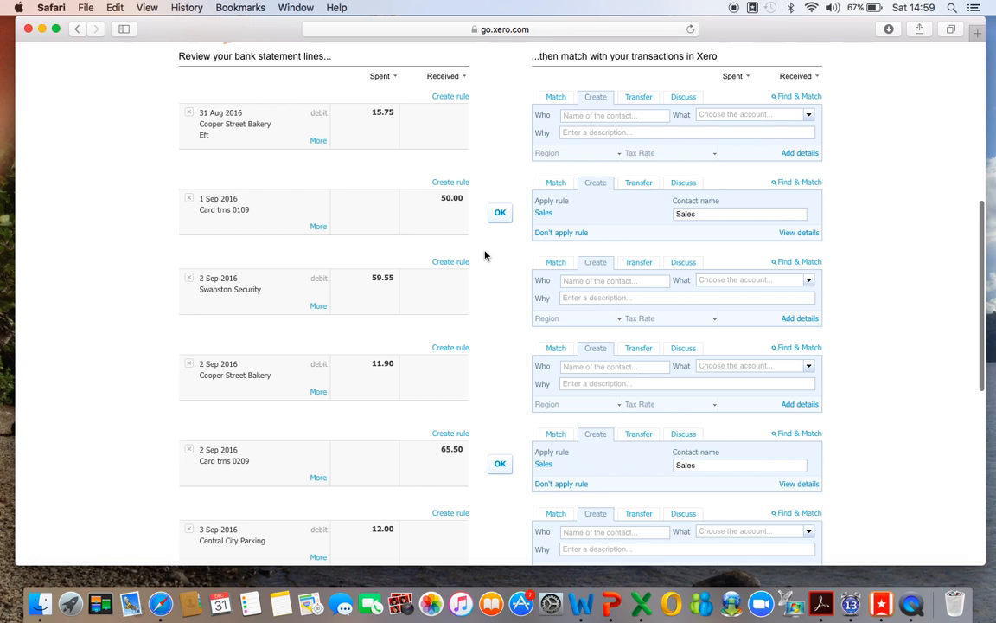
pyautogui.scroll(-2, 487, 257)
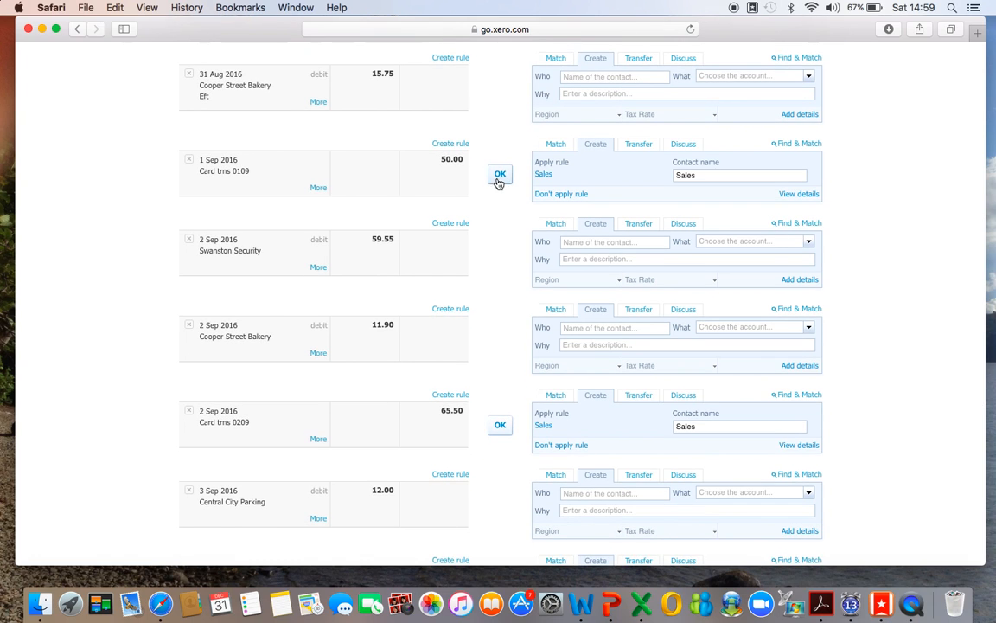
pyautogui.click(498, 180)
pyautogui.click(503, 346)
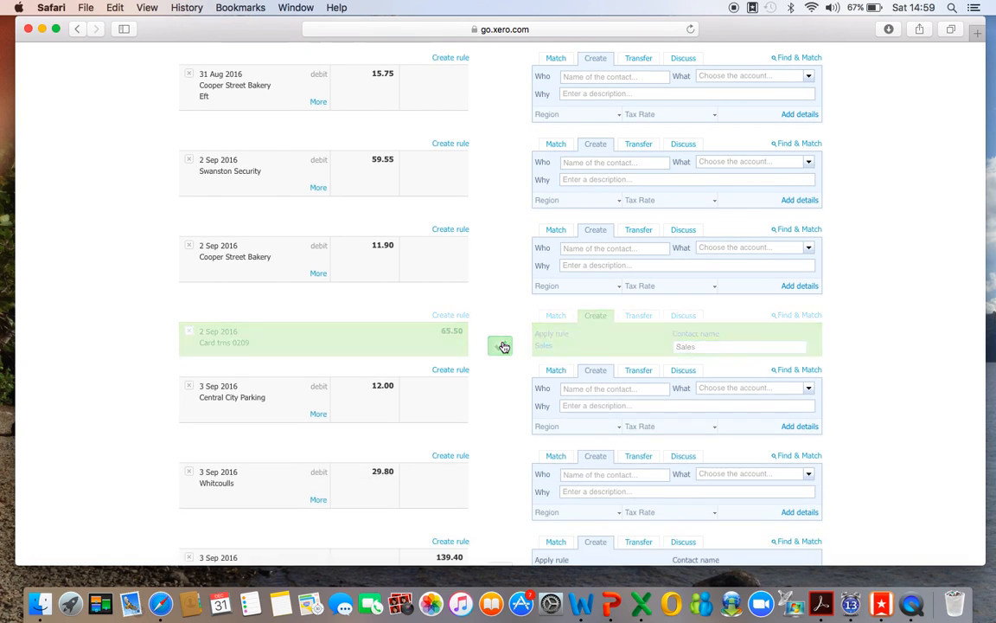
# - Reconcile the 139.40 Card trns 0309 and 48.88 Card trns 0409 lines using the Sales rule
pyautogui.scroll(-4, 501, 346)
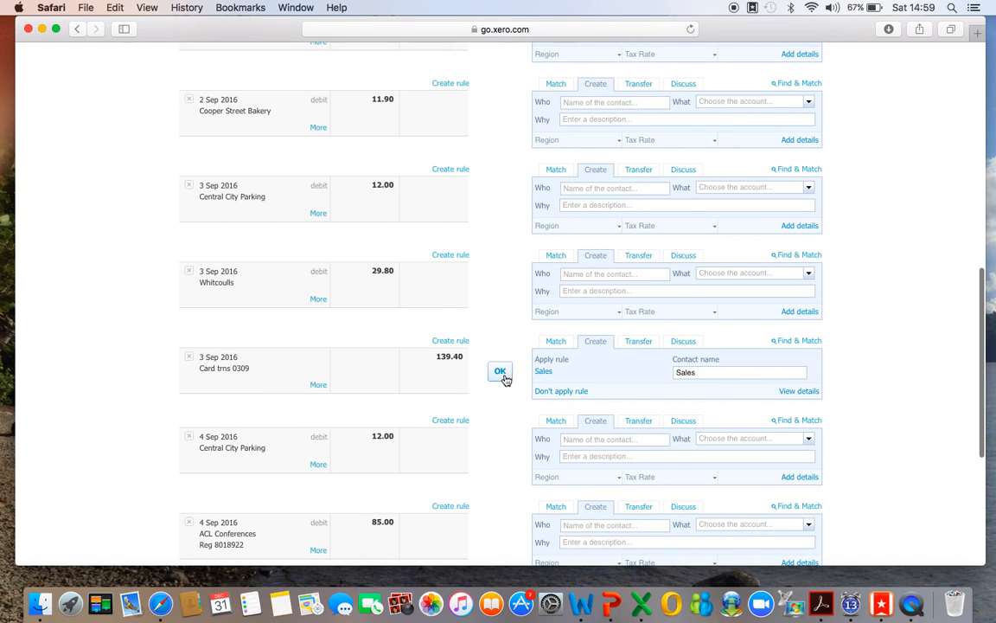
pyautogui.click(502, 375)
pyautogui.scroll(-5, 506, 379)
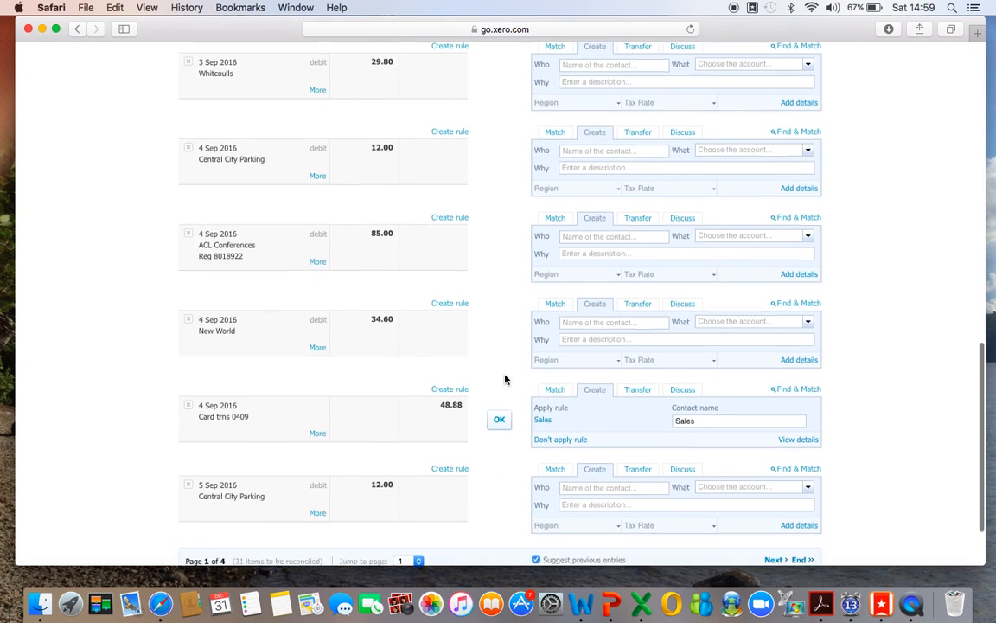
pyautogui.click(505, 420)
pyautogui.scroll(-2, 507, 422)
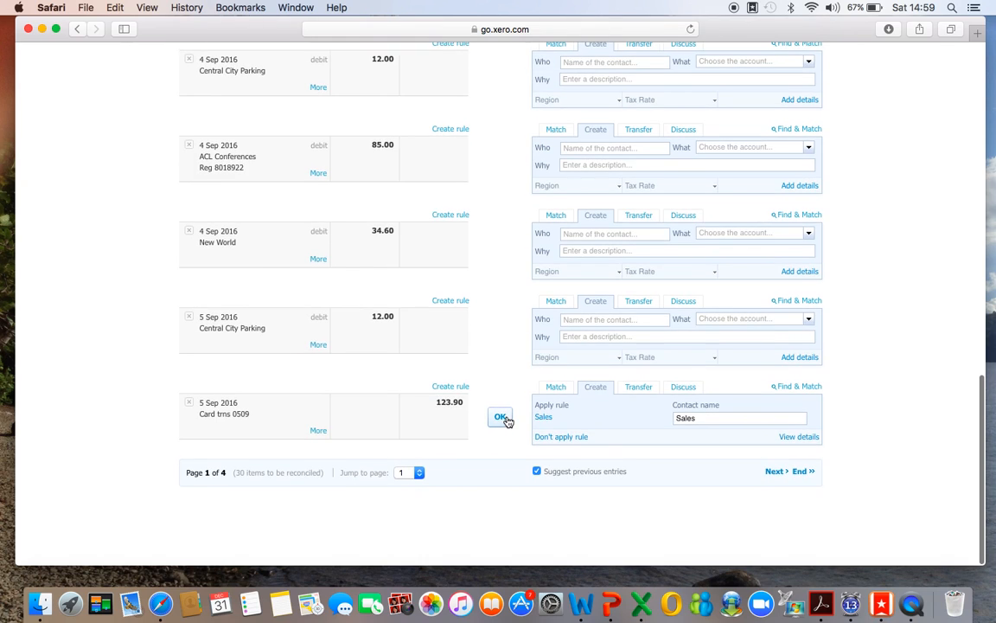
# - Reconcile the 123.90 Card trns 0509 line using the Sales rule
pyautogui.click(502, 418)
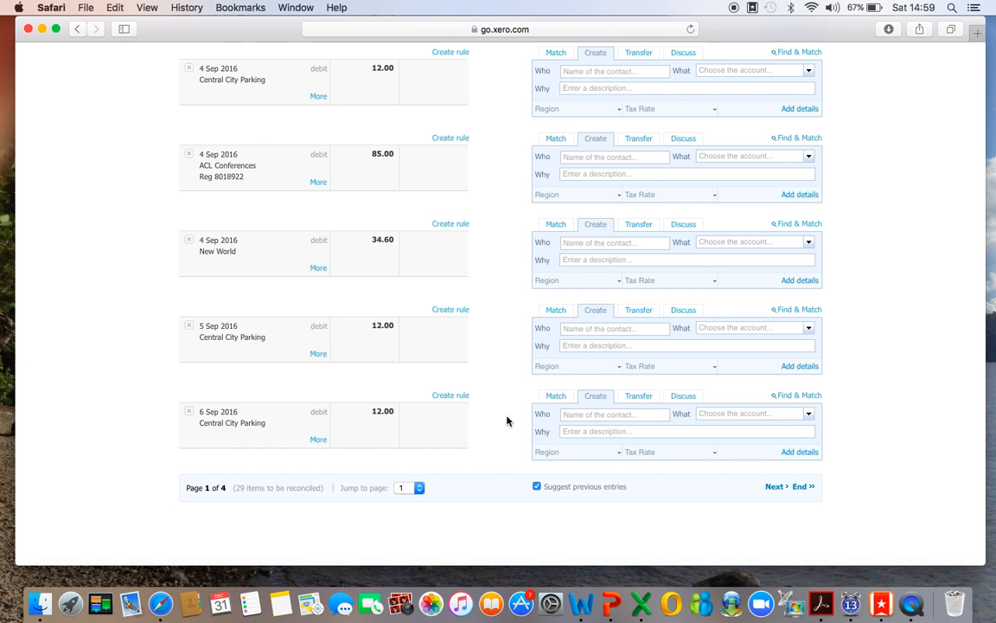
# - Create a bank rule from the 4 Sep Central City Parking line and set its contact to "Central City Parking"
pyautogui.scroll(5, 507, 421)
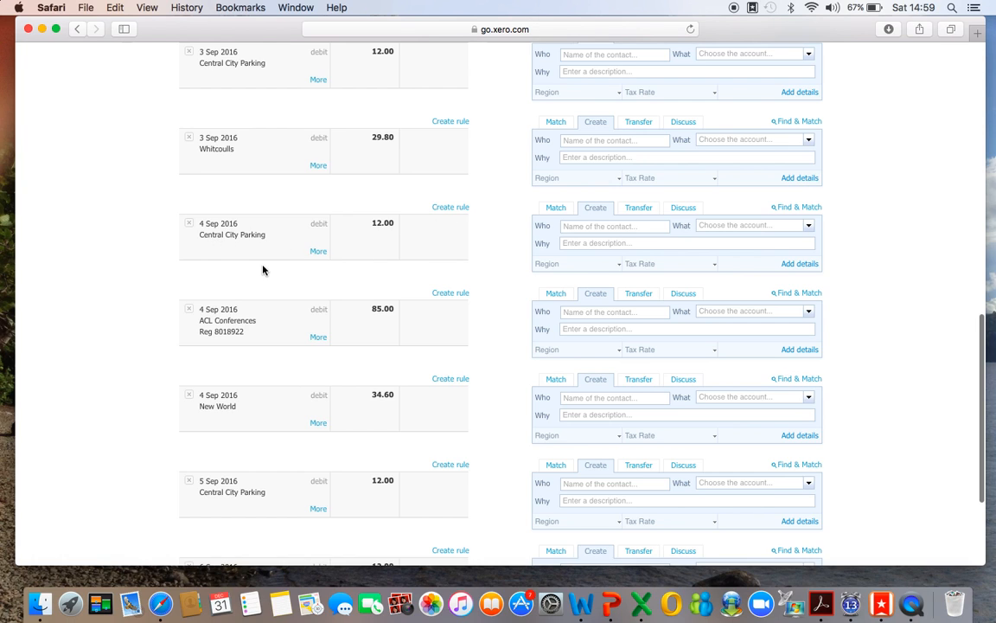
pyautogui.click(450, 208)
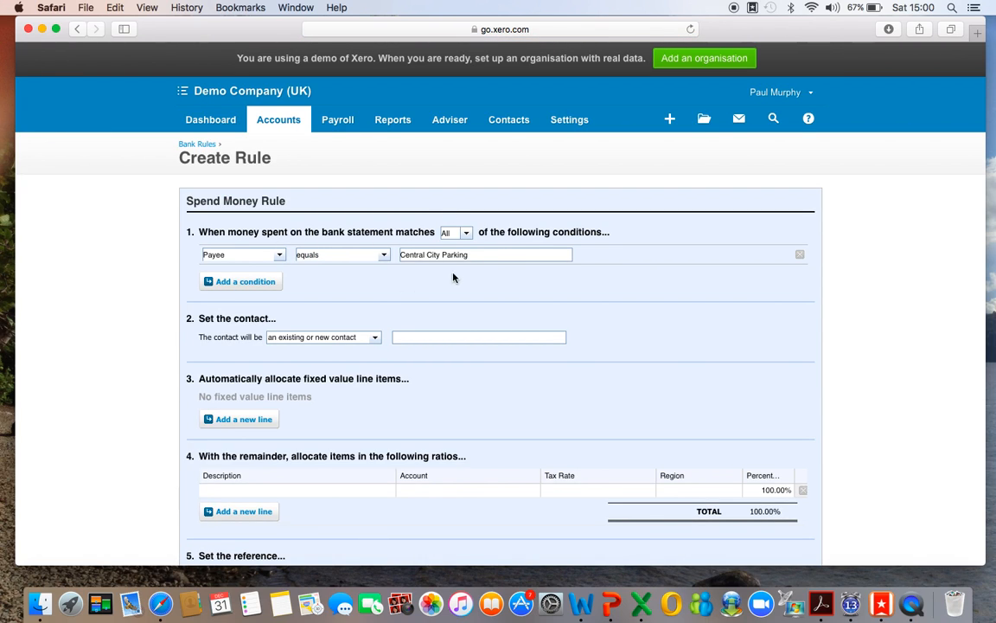
pyautogui.click(485, 256)
pyautogui.click(497, 257)
pyautogui.click(426, 337)
pyautogui.write('C')
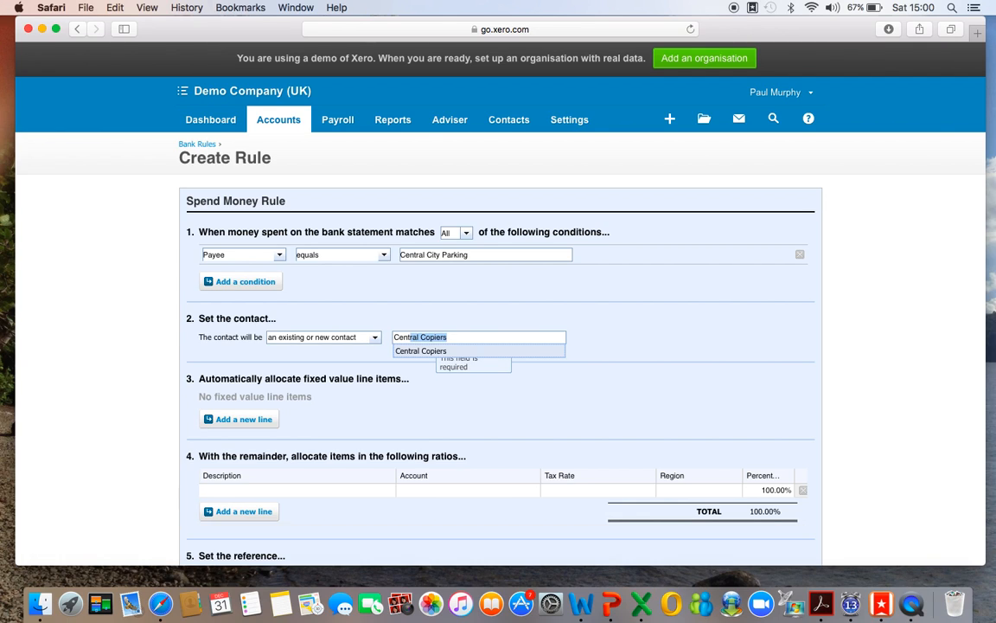
pyautogui.write('entral')
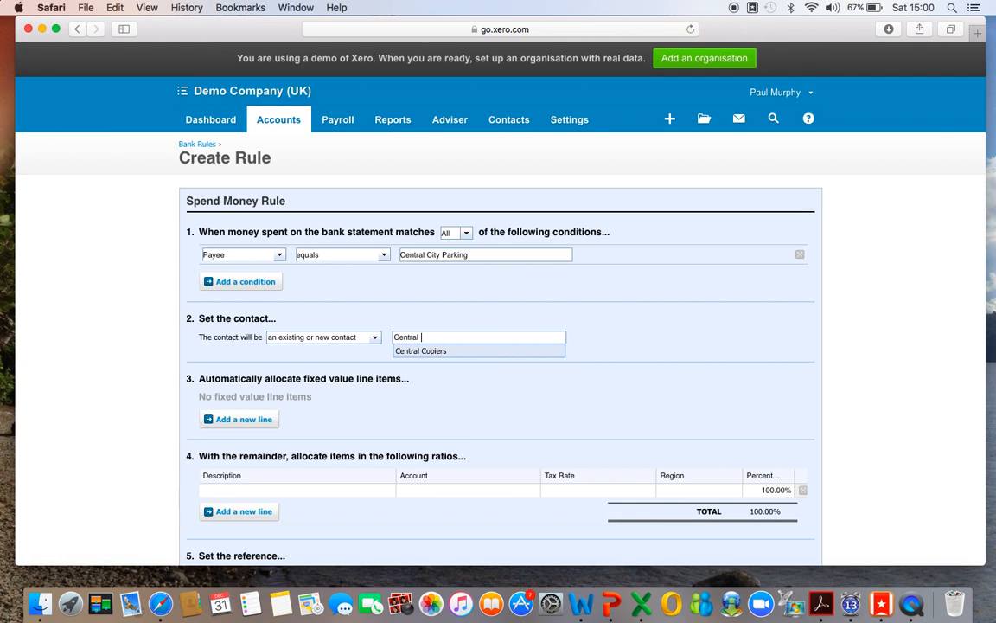
pyautogui.write(' Coty Parking')
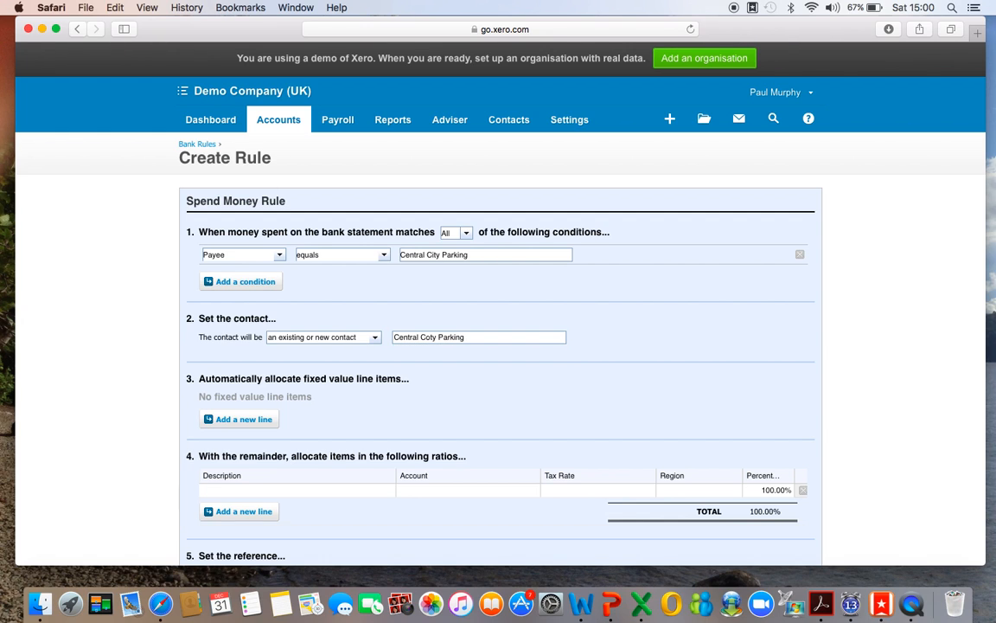
pyautogui.scroll(-1, 424, 359)
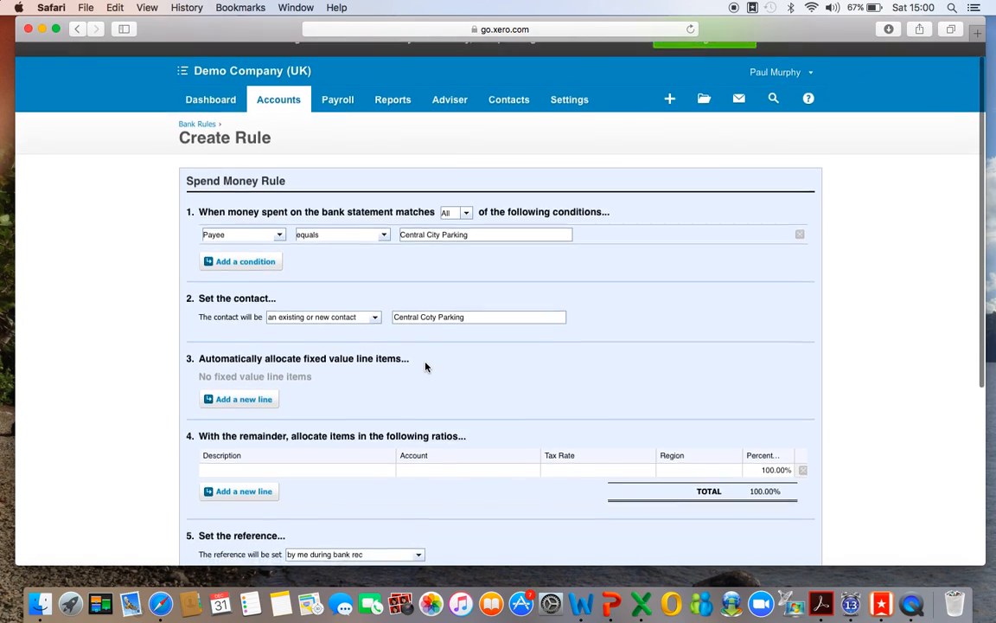
pyautogui.click(430, 305)
pyautogui.press('BackSpace')
pyautogui.write('i')
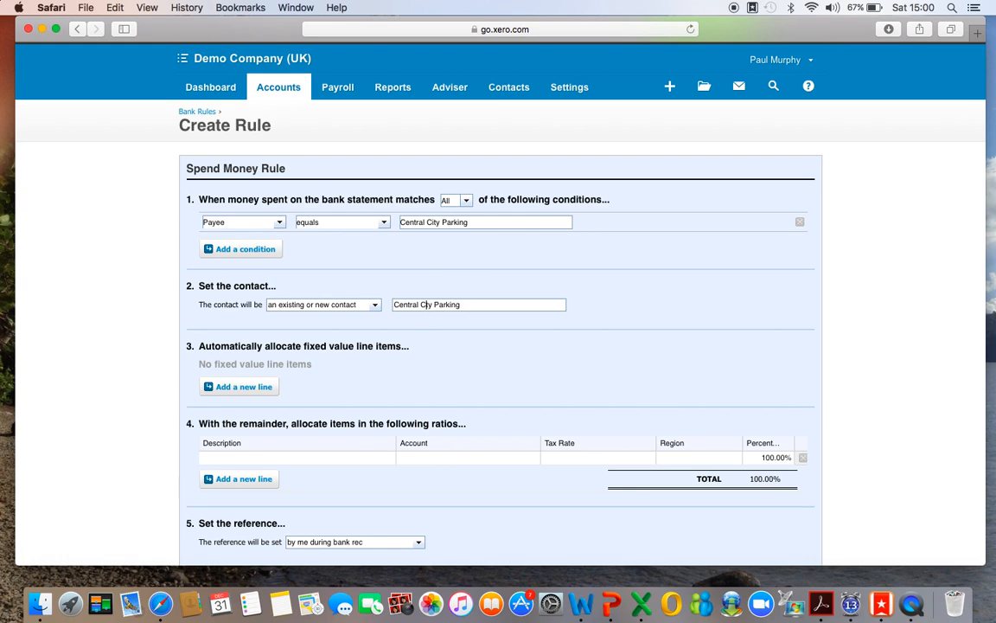
# - Allocate the parking rule's remainder with the description "Parking" and the account 493 - Travel - National
pyautogui.click(270, 459)
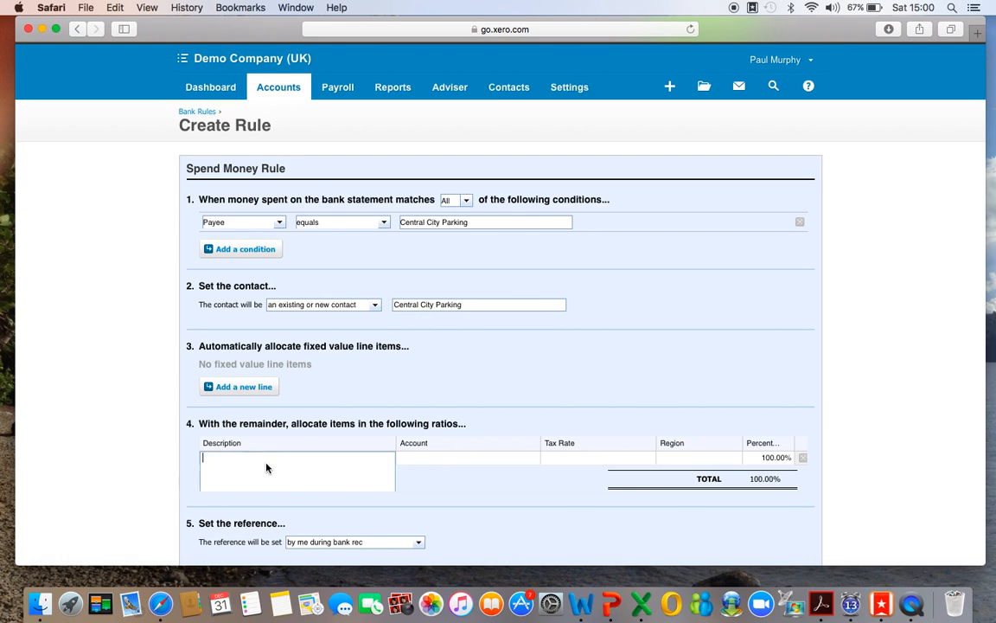
pyautogui.write('Parking')
pyautogui.click(422, 456)
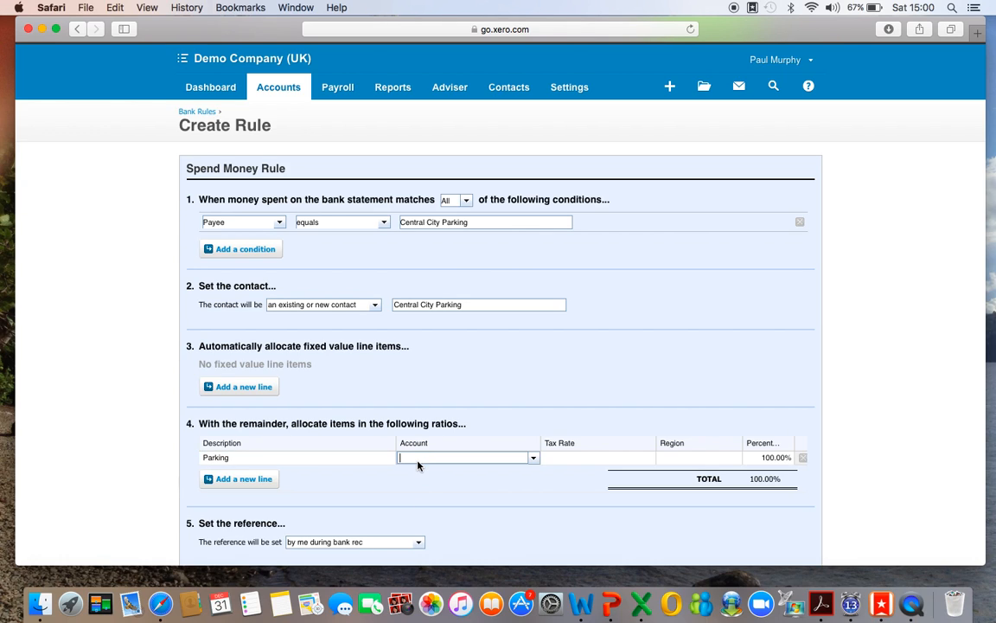
pyautogui.write('trav')
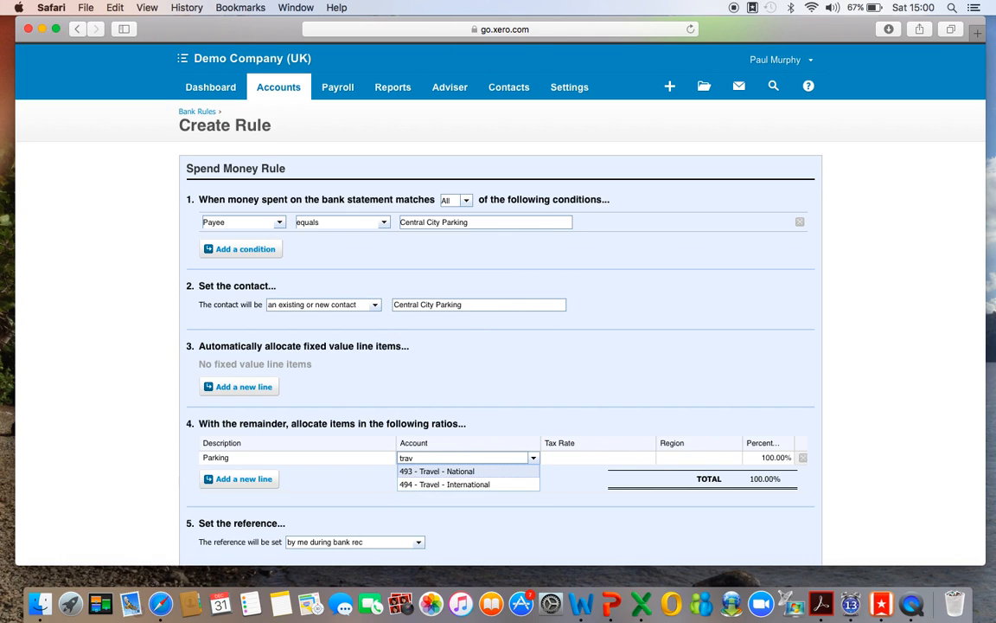
pyautogui.click(467, 472)
# - Set the Parking allocation's tax rate to No VAT and save the bank rule
pyautogui.click(613, 460)
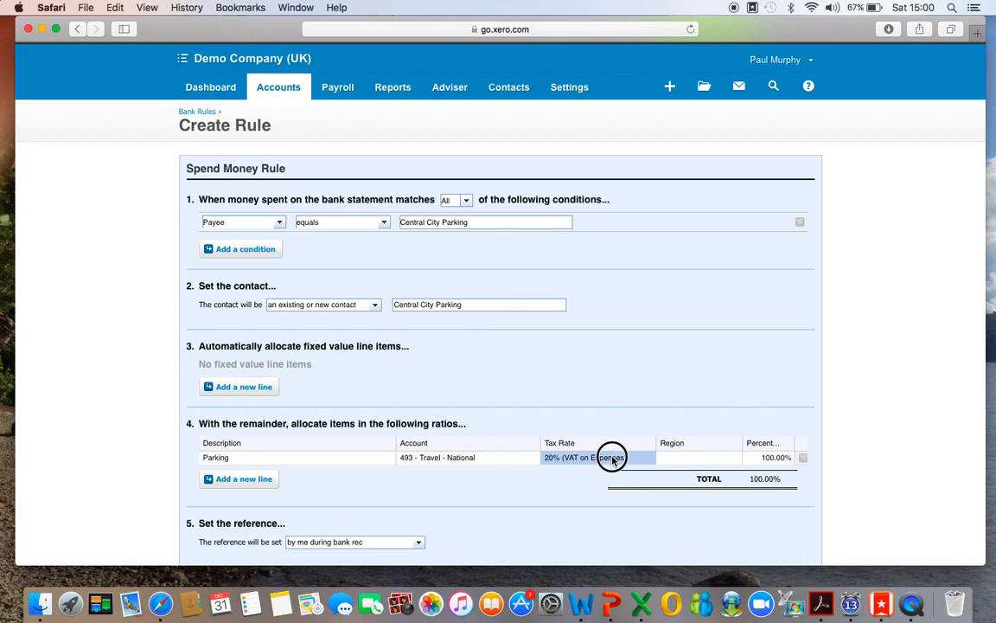
pyautogui.click(649, 458)
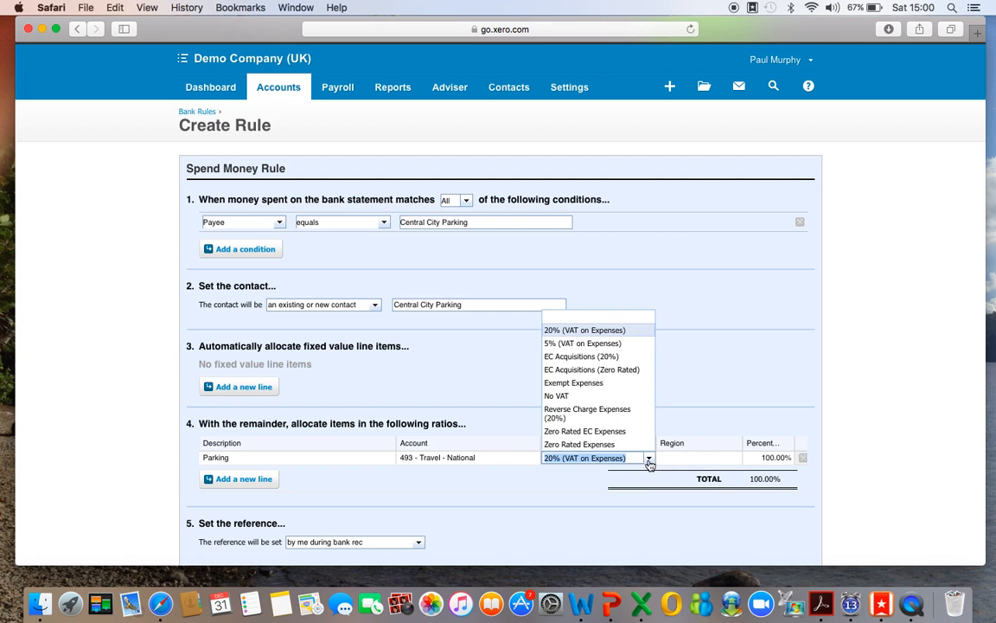
pyautogui.click(574, 396)
pyautogui.scroll(-2, 588, 427)
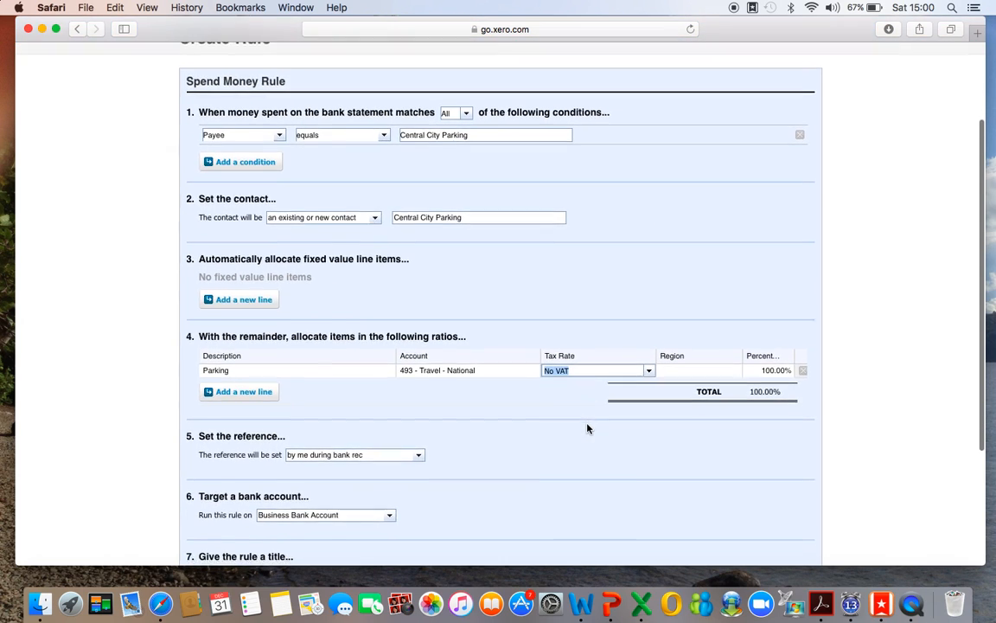
pyautogui.scroll(-3, 646, 463)
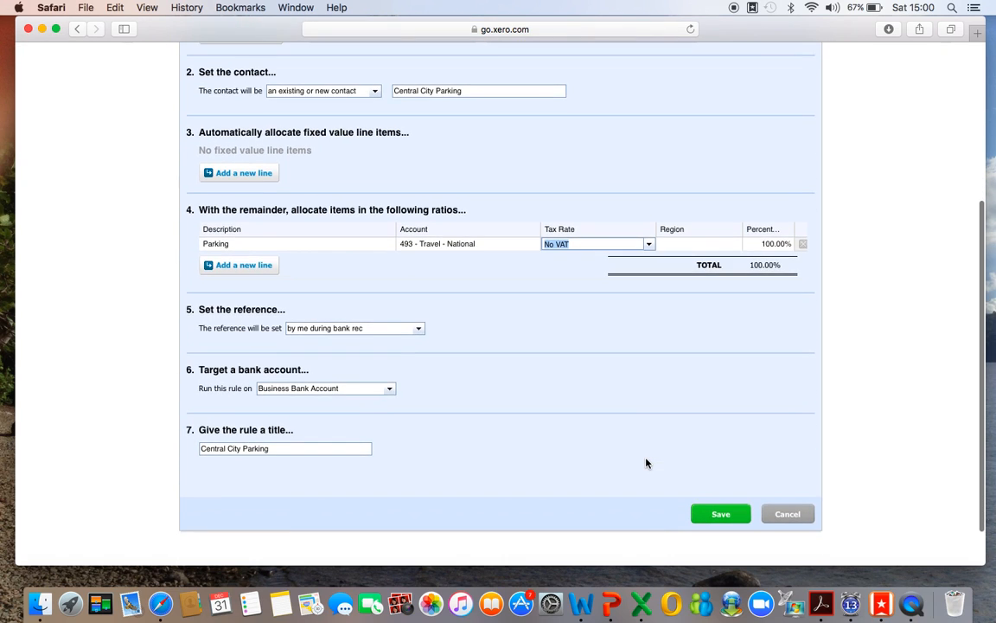
pyautogui.scroll(-1, 646, 463)
pyautogui.click(703, 467)
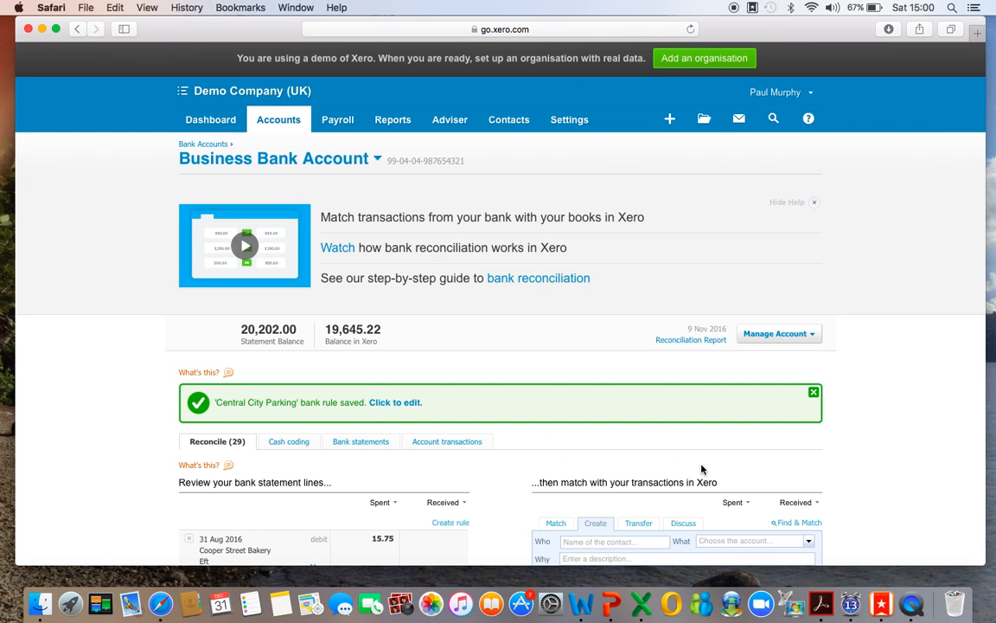
# - Reconcile the 12.00 Central City Parking lines dated 3, 4, 5 and 6 Sep using the Central City Parking rule
pyautogui.scroll(-10, 701, 469)
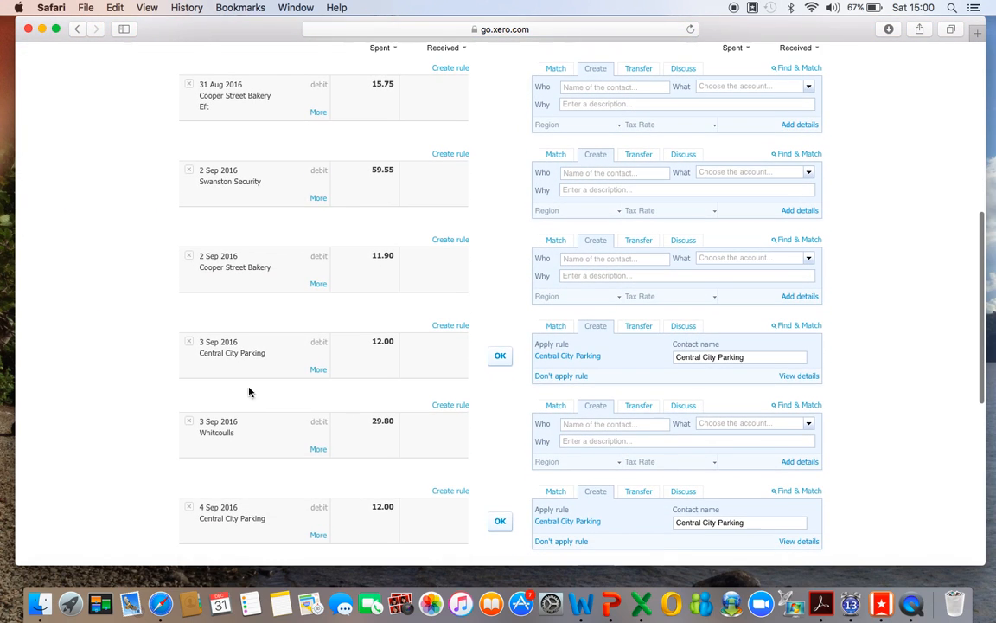
pyautogui.scroll(-2, 284, 370)
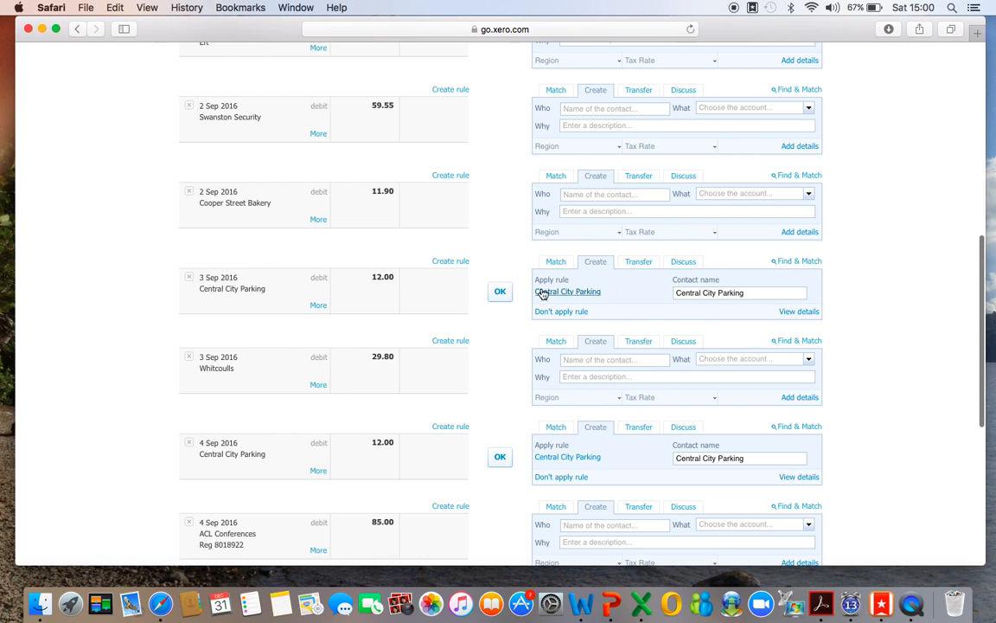
pyautogui.click(501, 291)
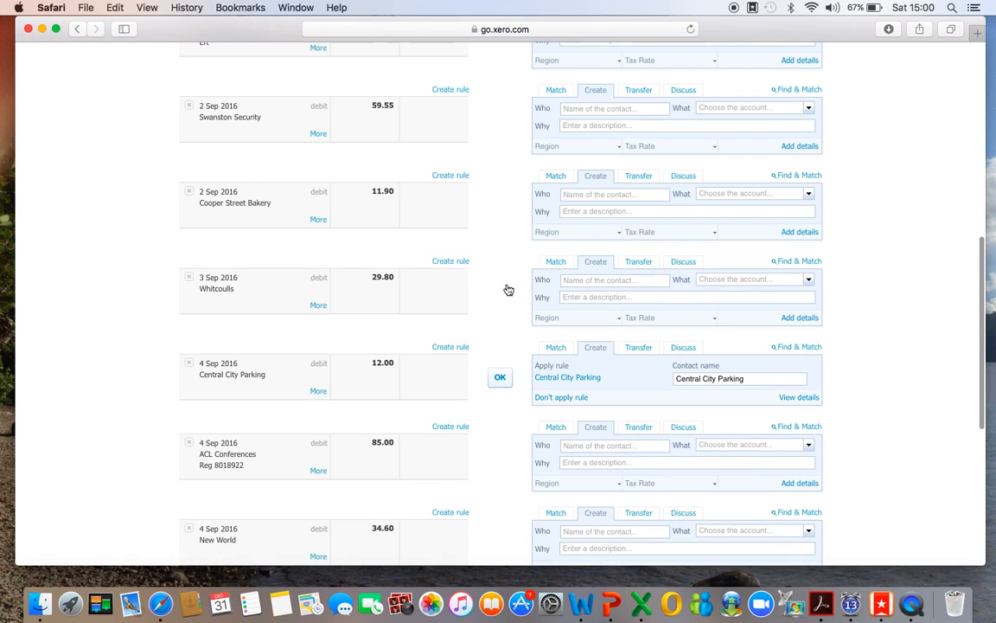
pyautogui.click(501, 381)
pyautogui.scroll(-3, 507, 350)
pyautogui.click(503, 437)
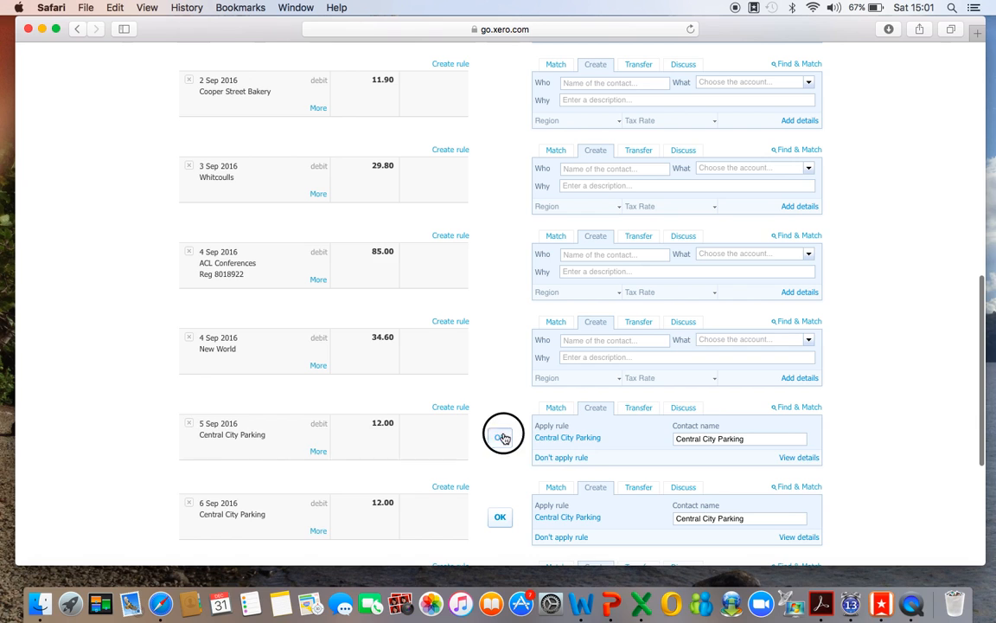
pyautogui.click(502, 437)
# - Reconcile the 108.30 Card trns 0609 line using the Sales rule
pyautogui.scroll(-1, 482, 496)
pyautogui.scroll(-3, 482, 496)
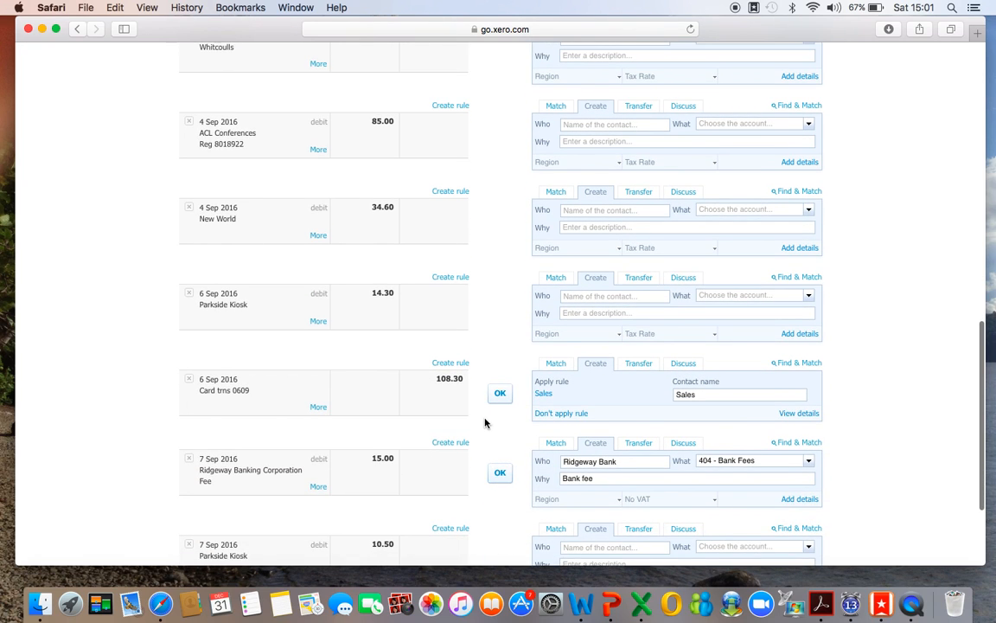
pyautogui.click(500, 391)
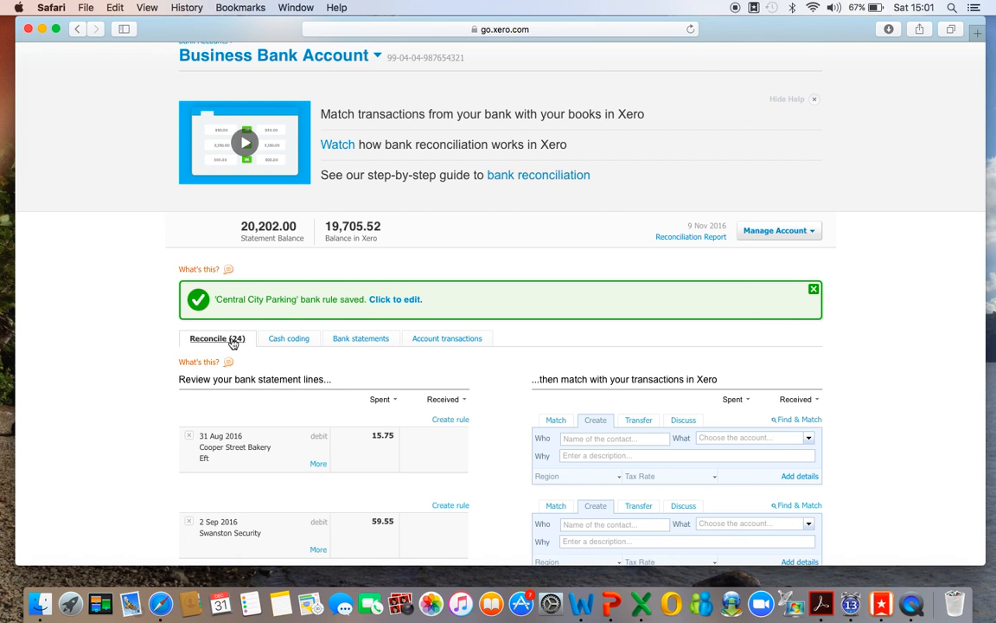
# - Reconcile the 7 Sep lines for Central City Parking (12.00), 7-Eleven (15.50) and Card trns 0709 (12.99) using their suggested bank rules
pyautogui.scroll(-15, 232, 343)
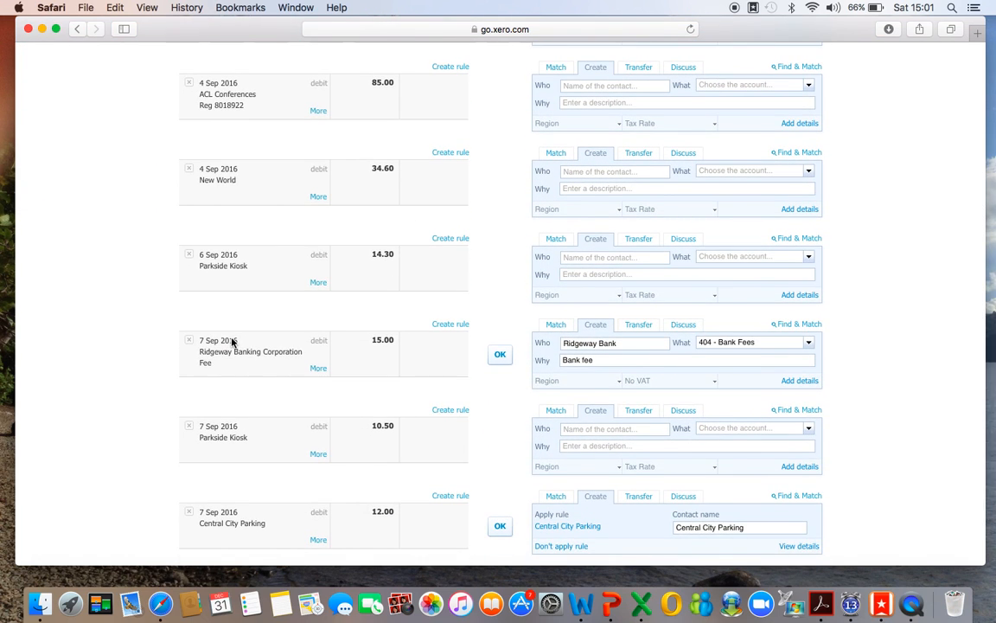
pyautogui.scroll(15, 232, 343)
pyautogui.scroll(5, 231, 343)
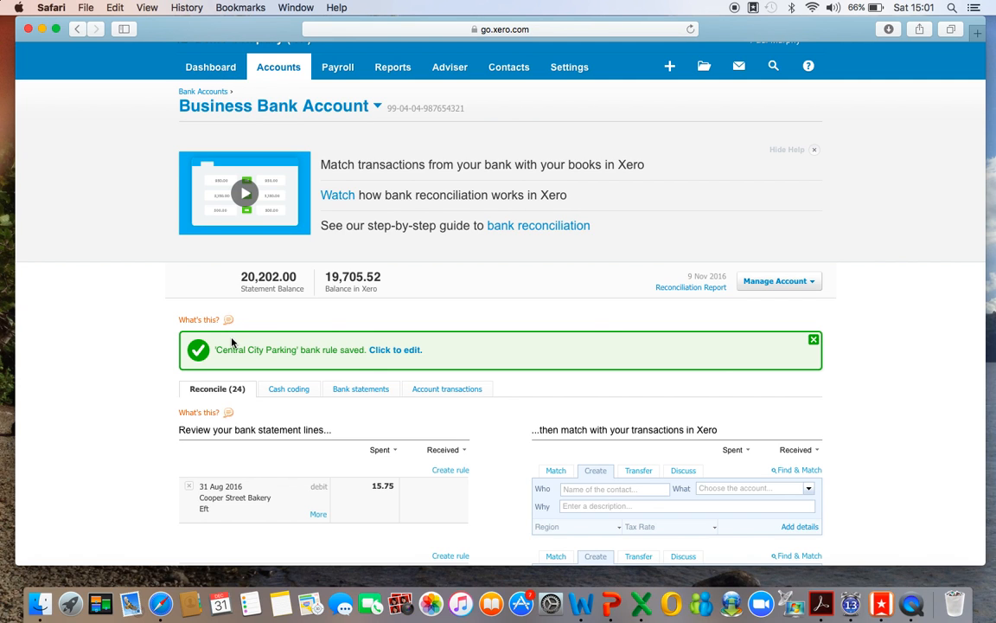
pyautogui.scroll(-15, 232, 343)
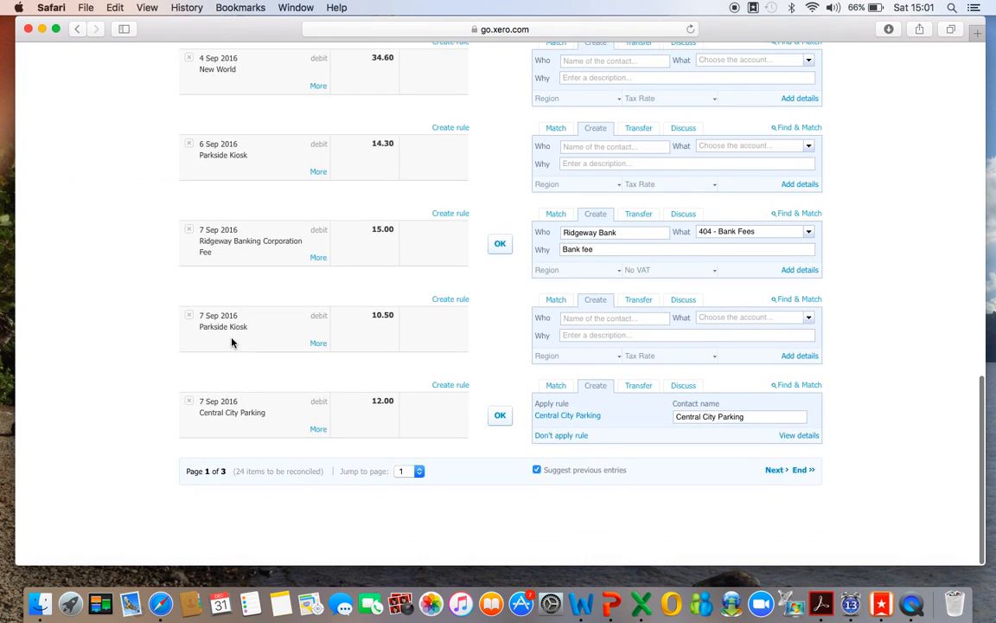
pyautogui.click(499, 418)
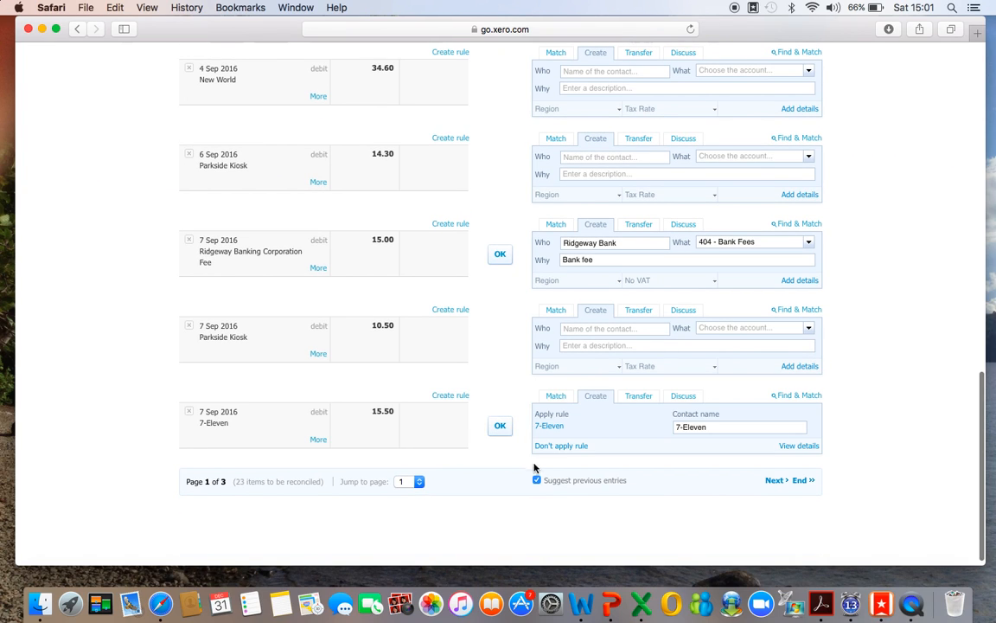
pyautogui.click(499, 428)
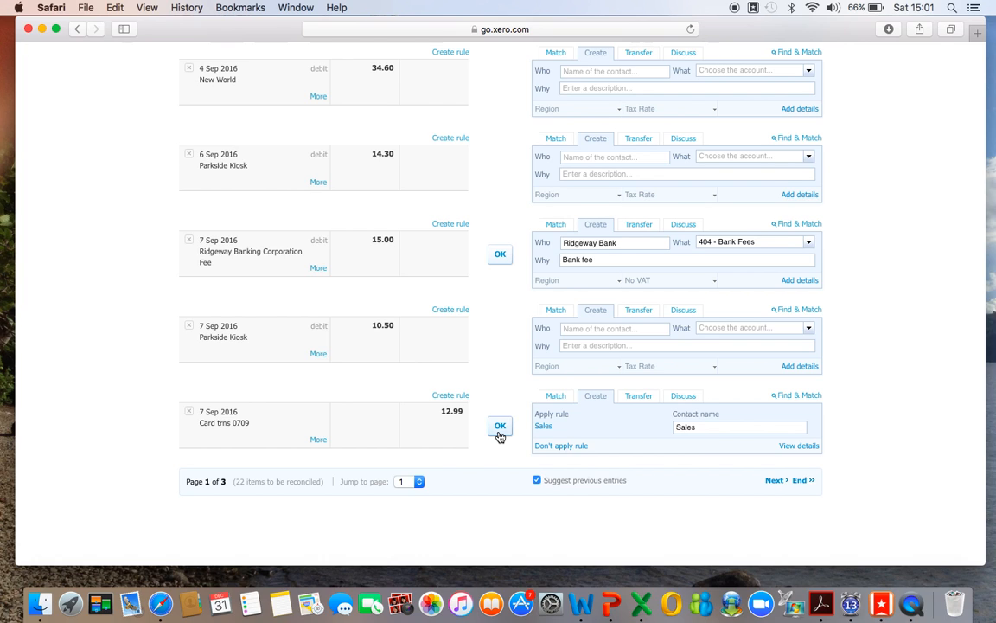
pyautogui.click(500, 426)
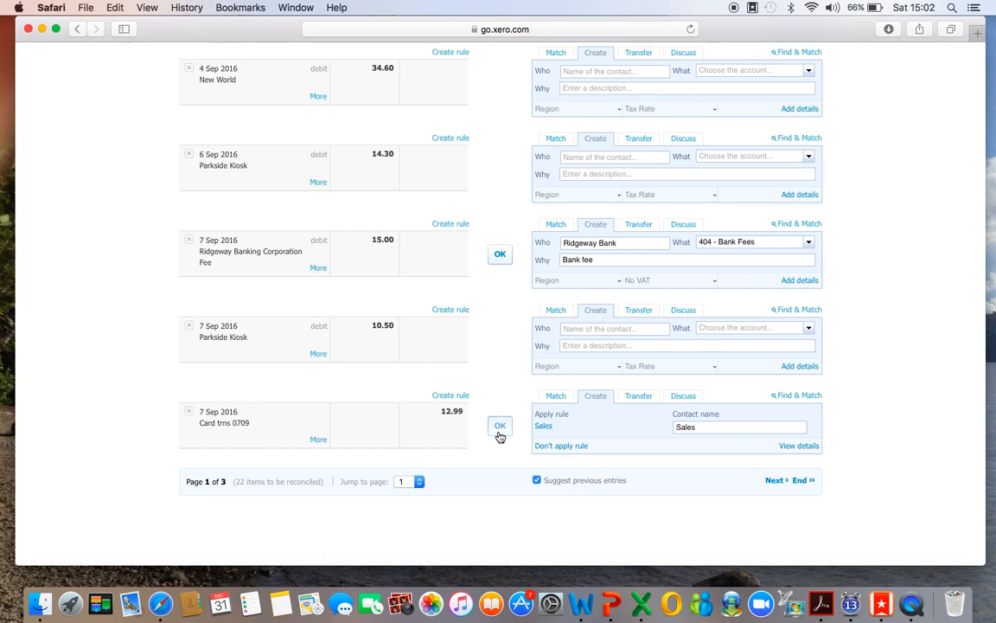
pyautogui.click(500, 426)
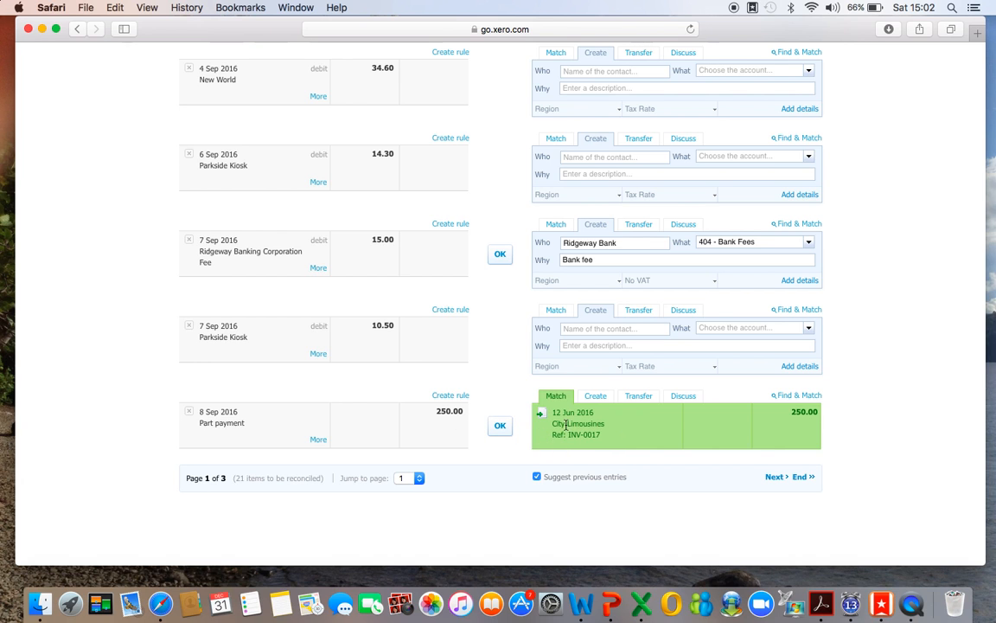
pyautogui.scroll(10, 534, 395)
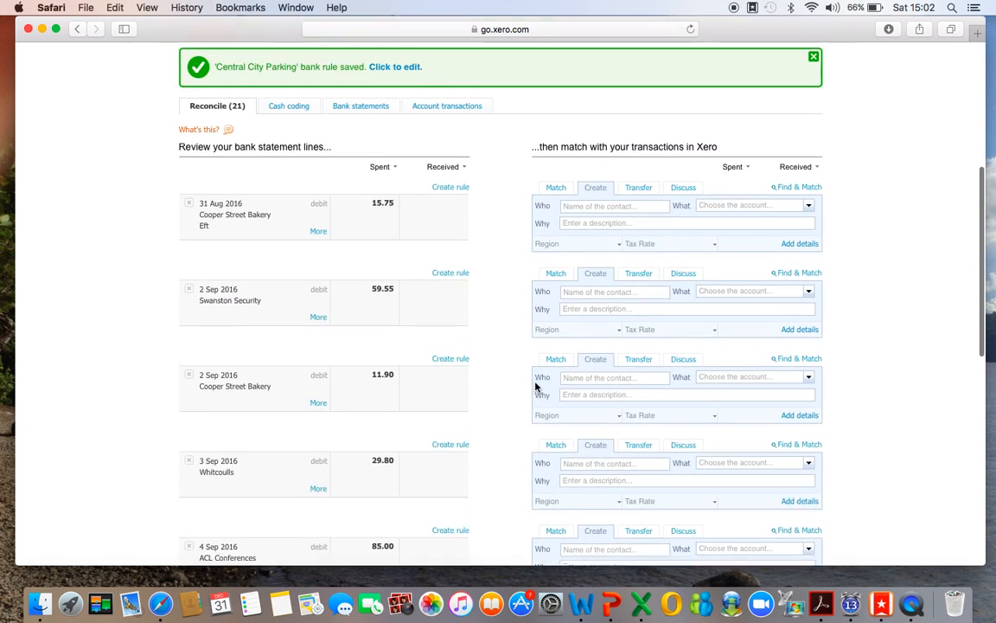
pyautogui.scroll(2, 535, 386)
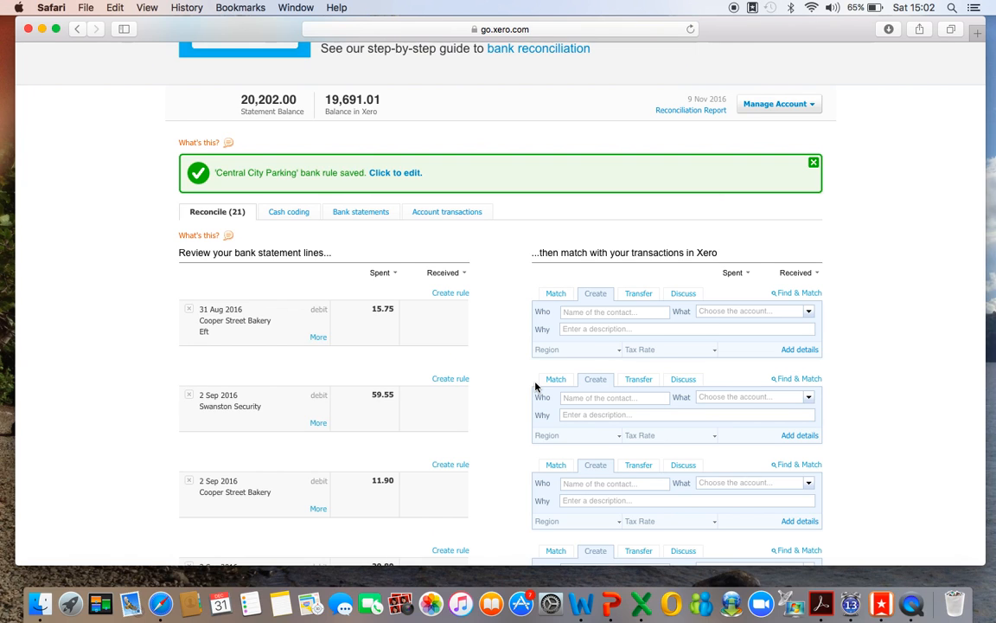
pyautogui.scroll(1, 535, 386)
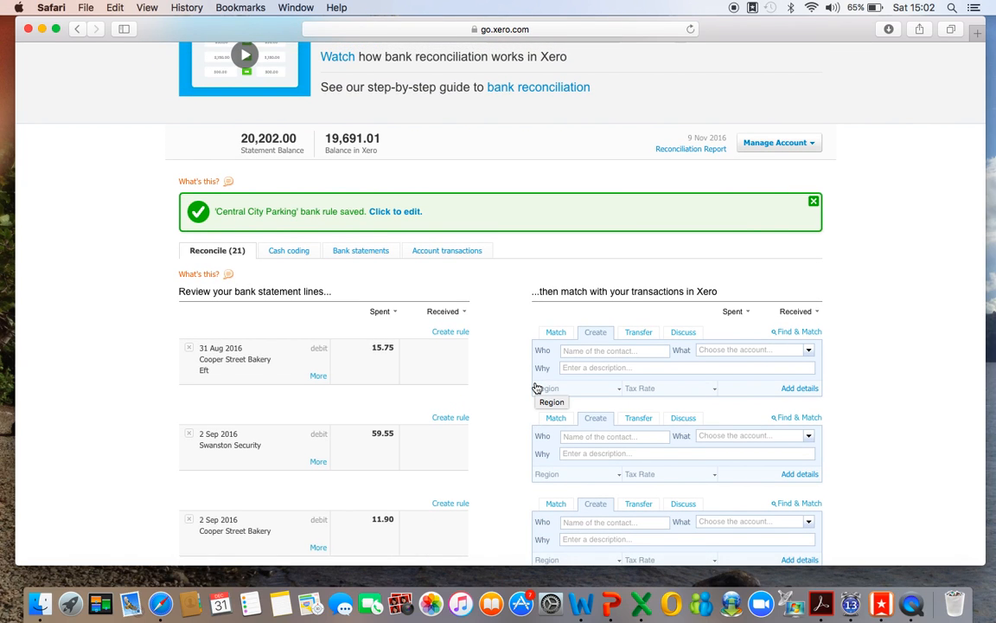